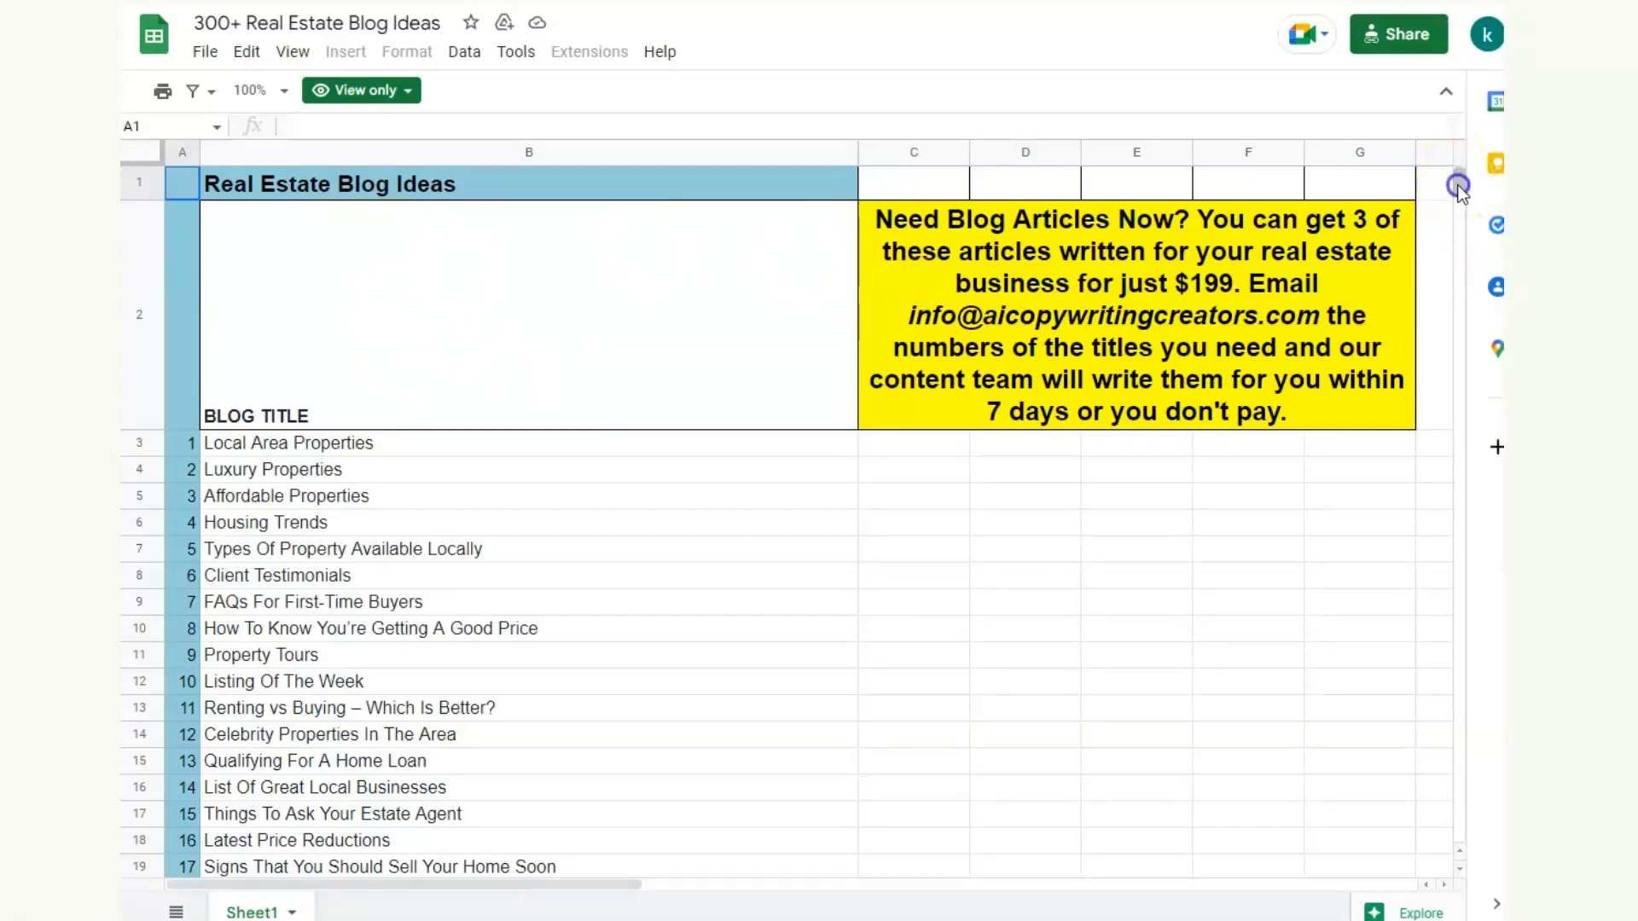
Step: Scroll down through the real estate blog titles in the Google Sheets list
mouse_move(1457, 186)
mouse_down()
mouse_move(1462, 222)
mouse_move(1462, 186)
mouse_up()
mouse_move(1471, 183)
mouse_down()
mouse_move(1477, 224)
mouse_move(1473, 182)
mouse_up()
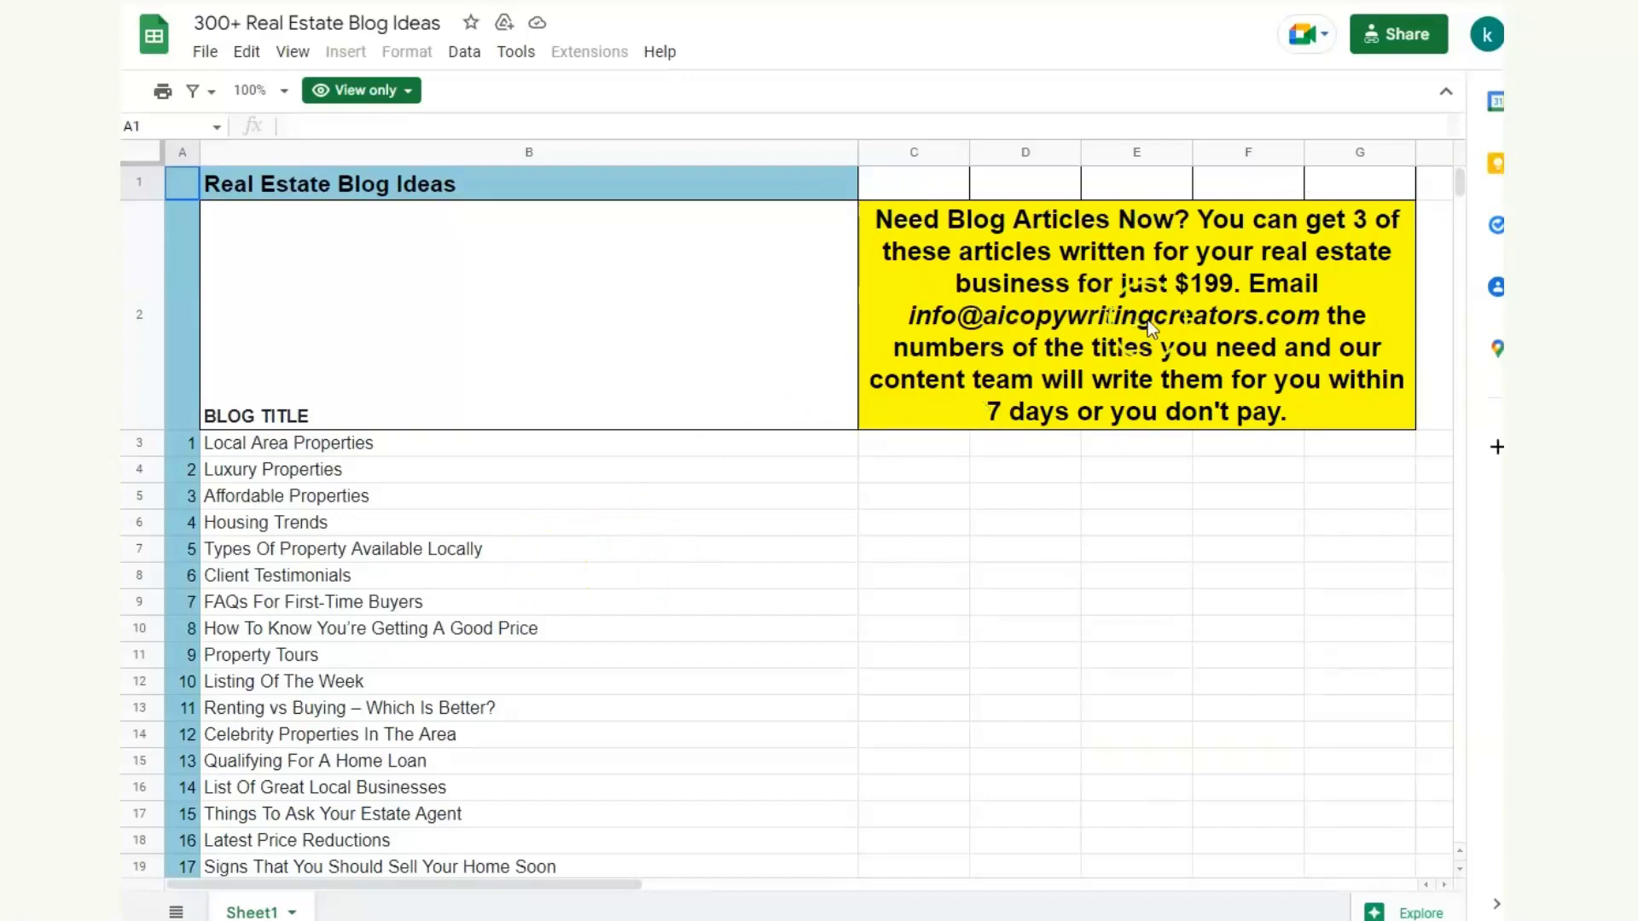
mouse_move(1456, 183)
mouse_down()
mouse_move(1499, 319)
mouse_move(1471, 176)
mouse_up()
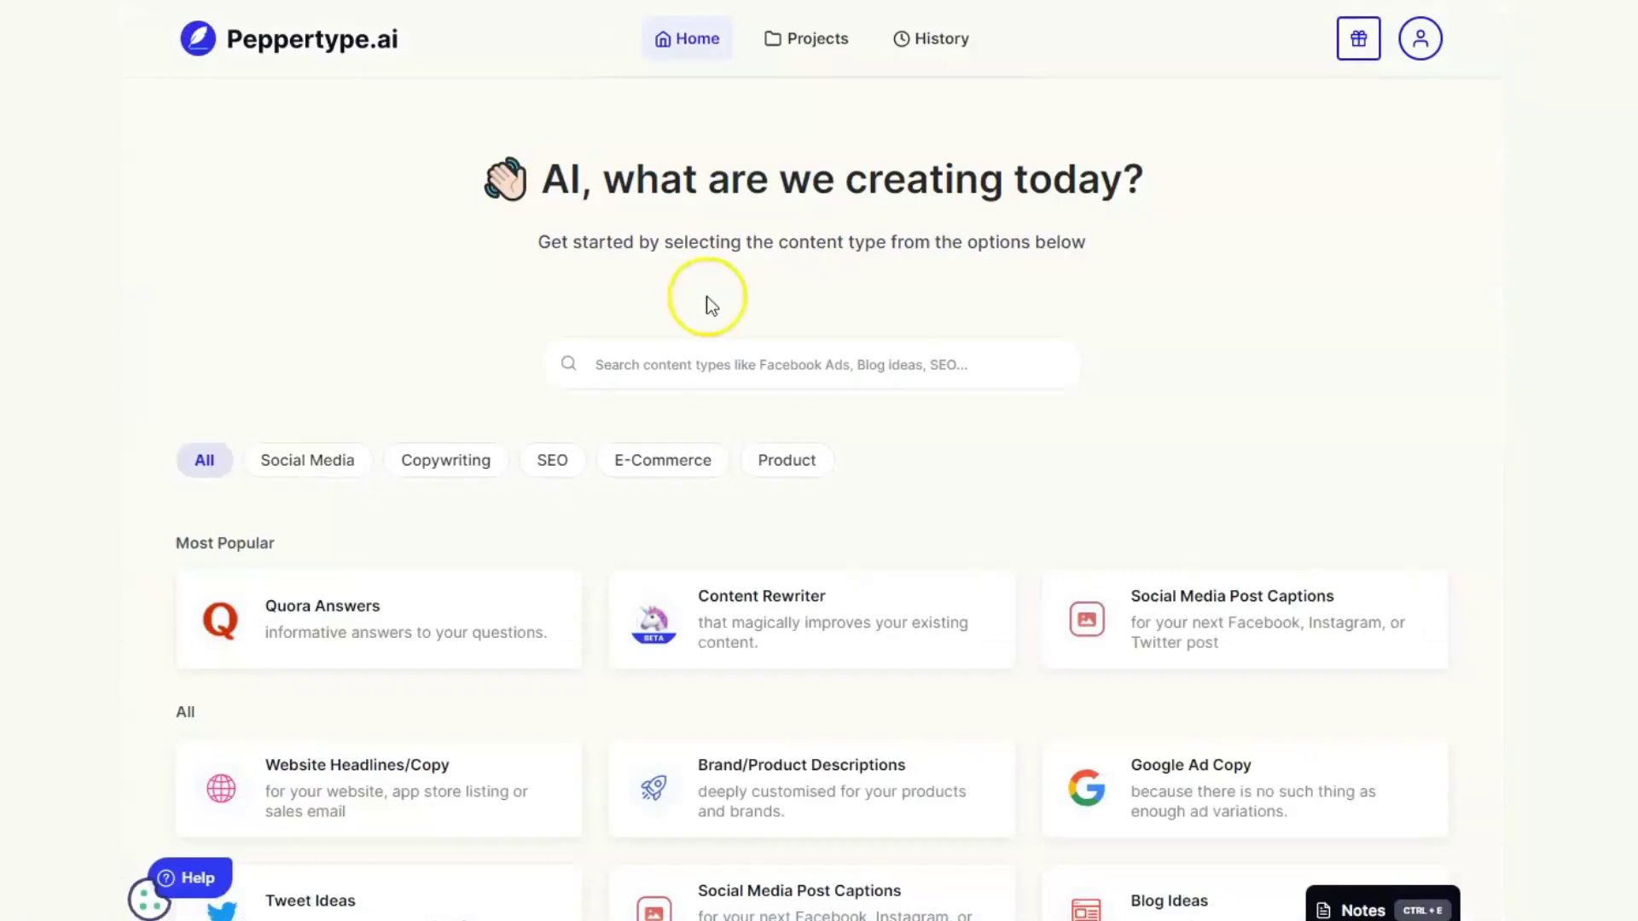
Step: Search the content types for 'blog' and open the Blog Ideas generator
click(741, 367)
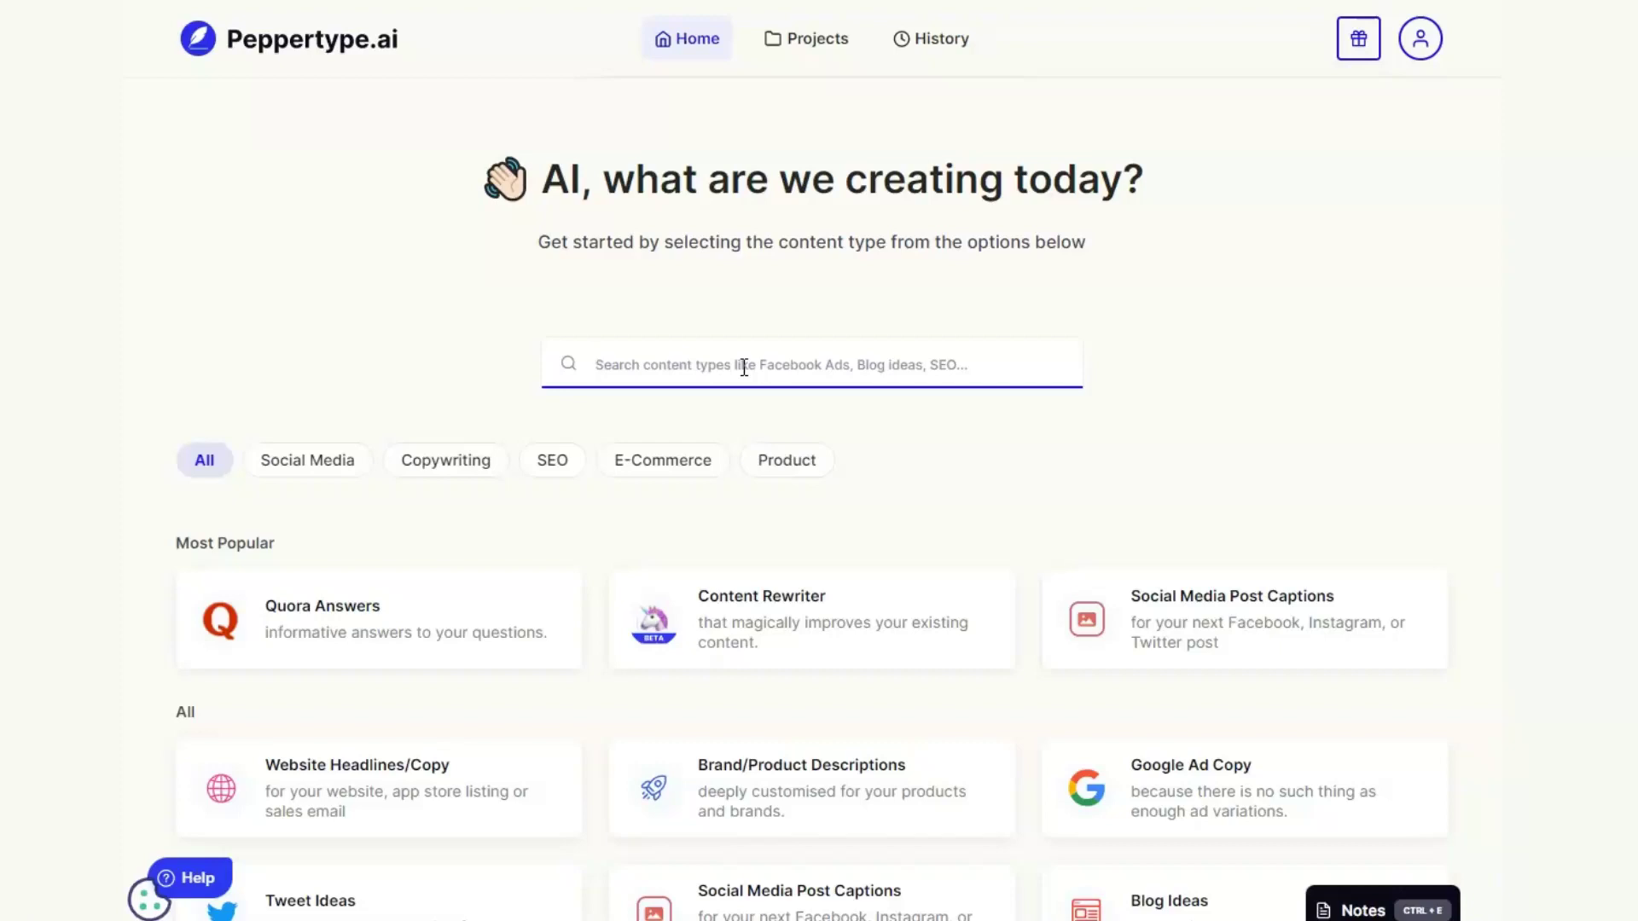
click(786, 342)
text(blog)
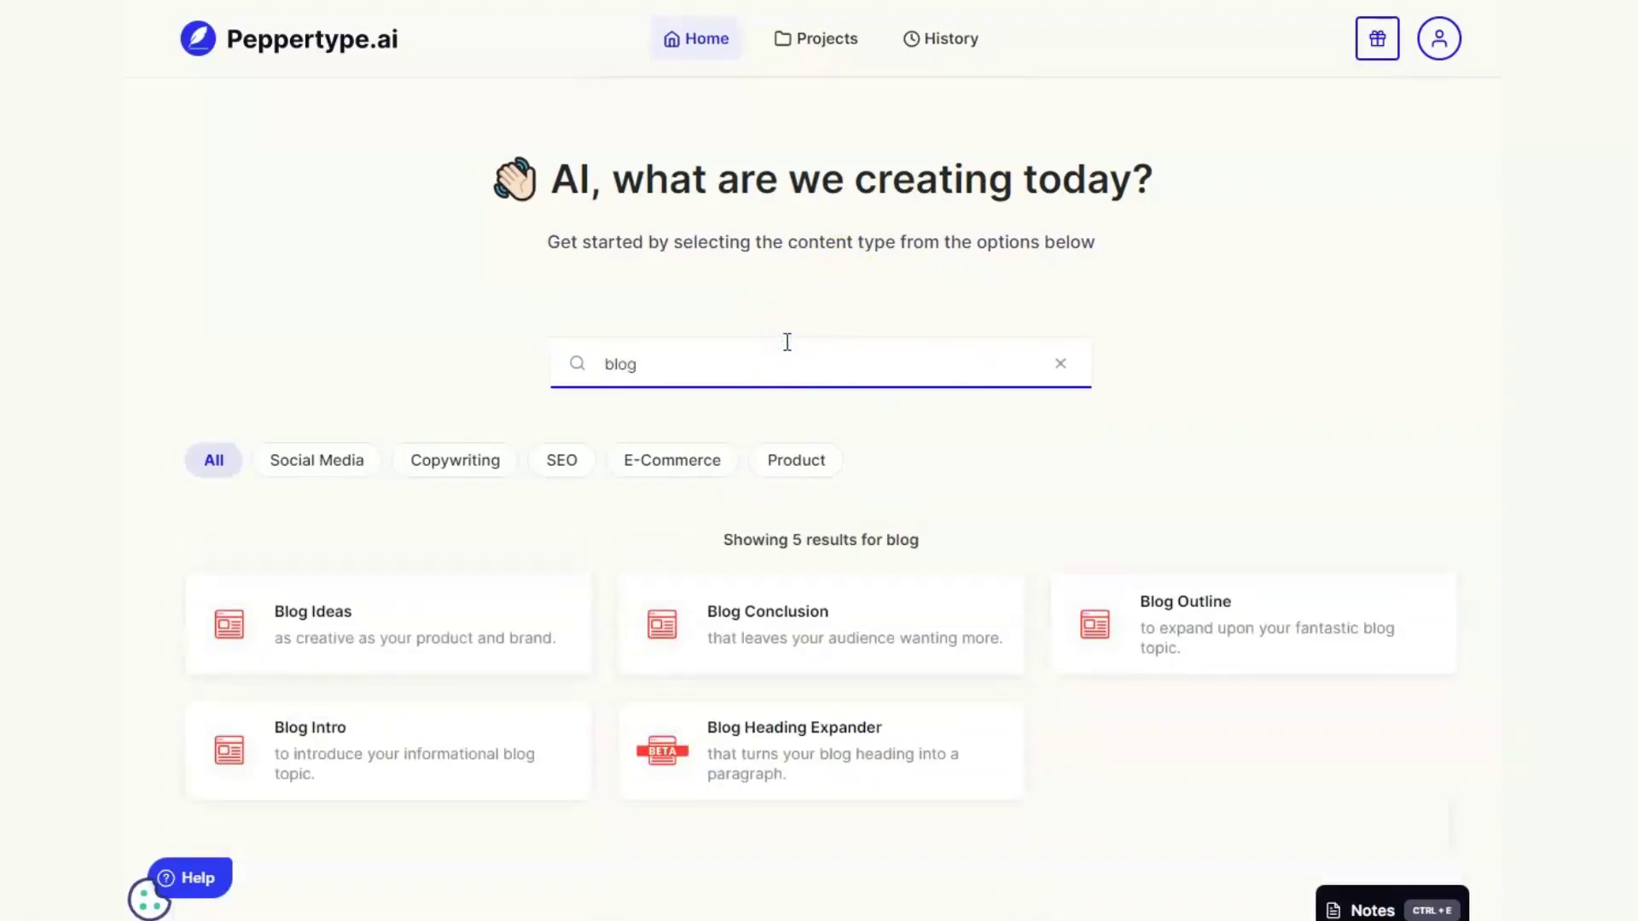
click(330, 622)
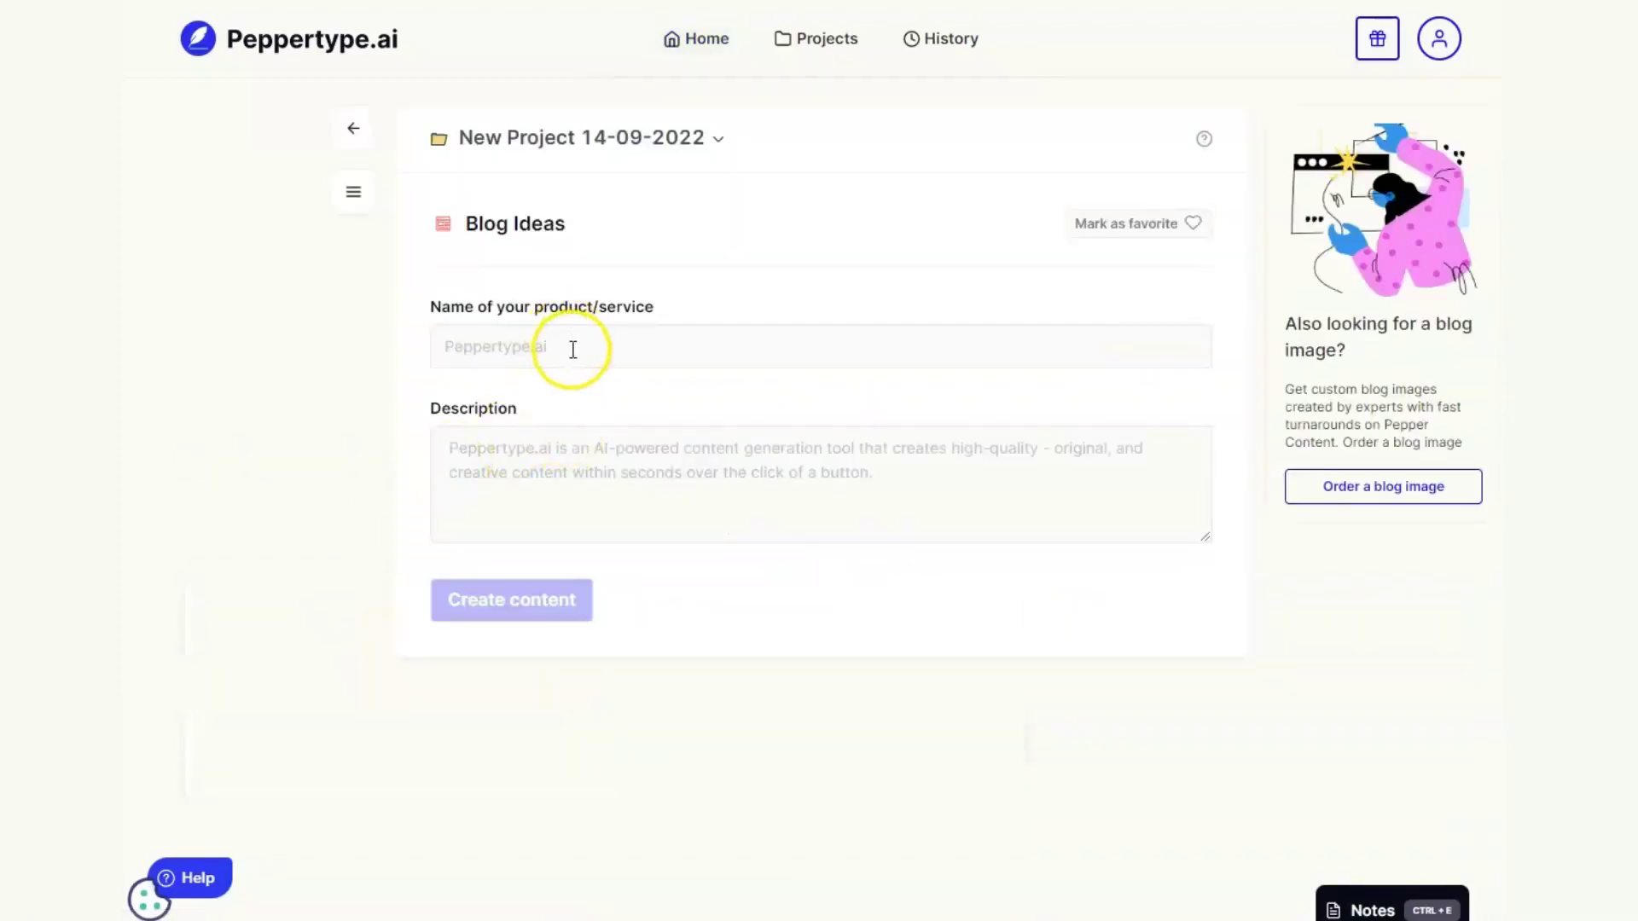
Step: Enter product 'real estate' and description 'how to secure your home after you have just moved in', then generate
click(572, 350)
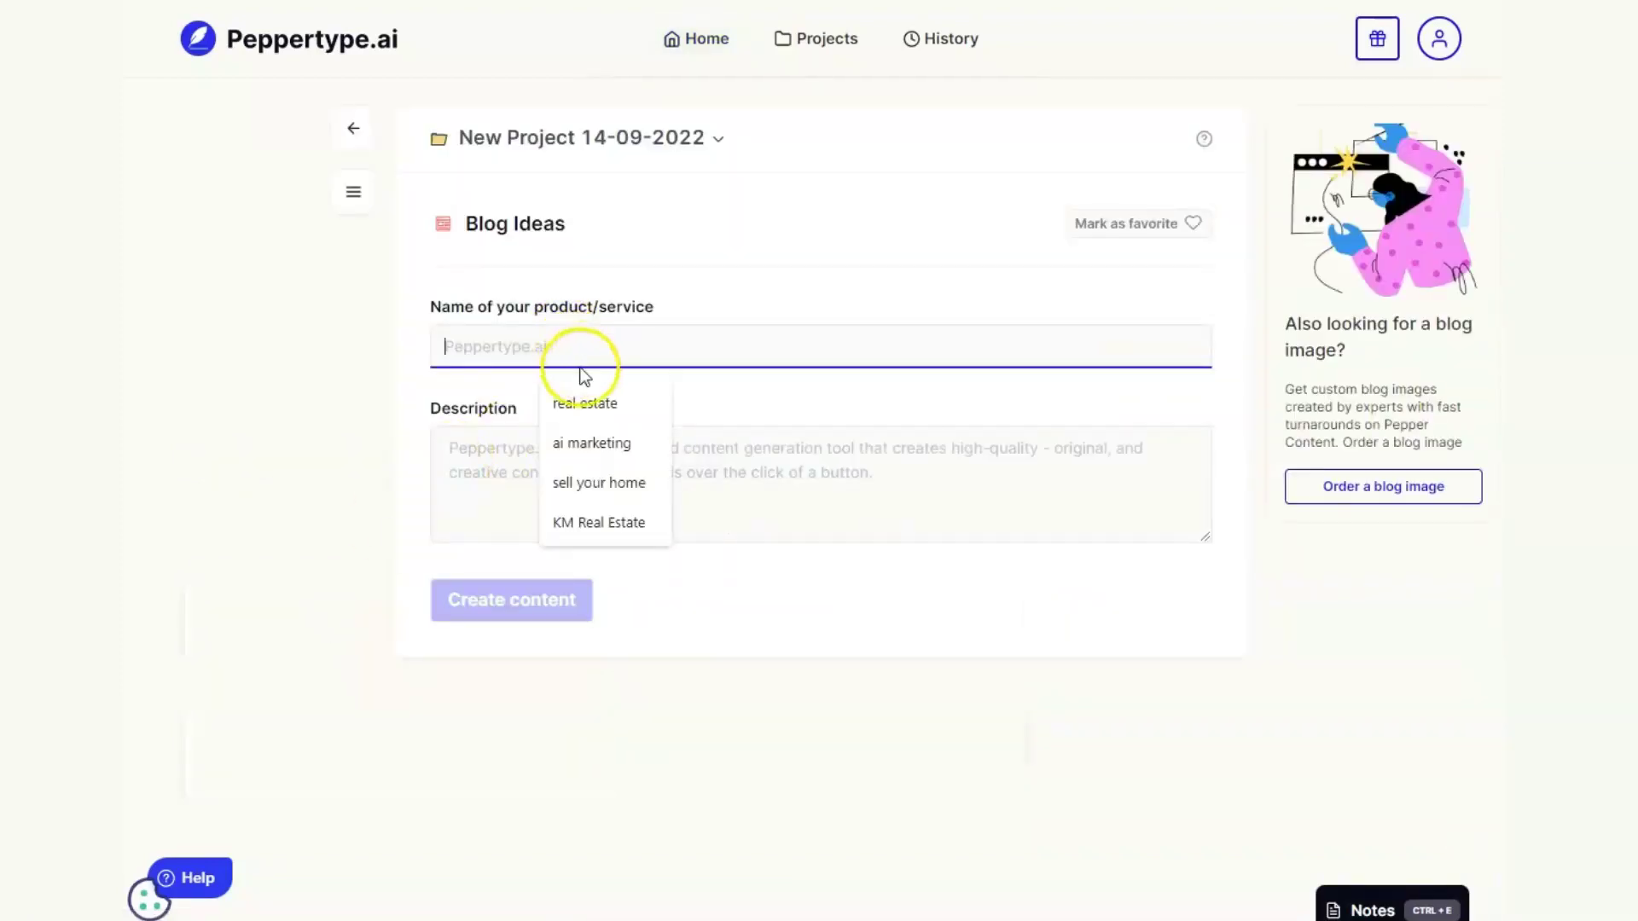
click(585, 402)
click(625, 469)
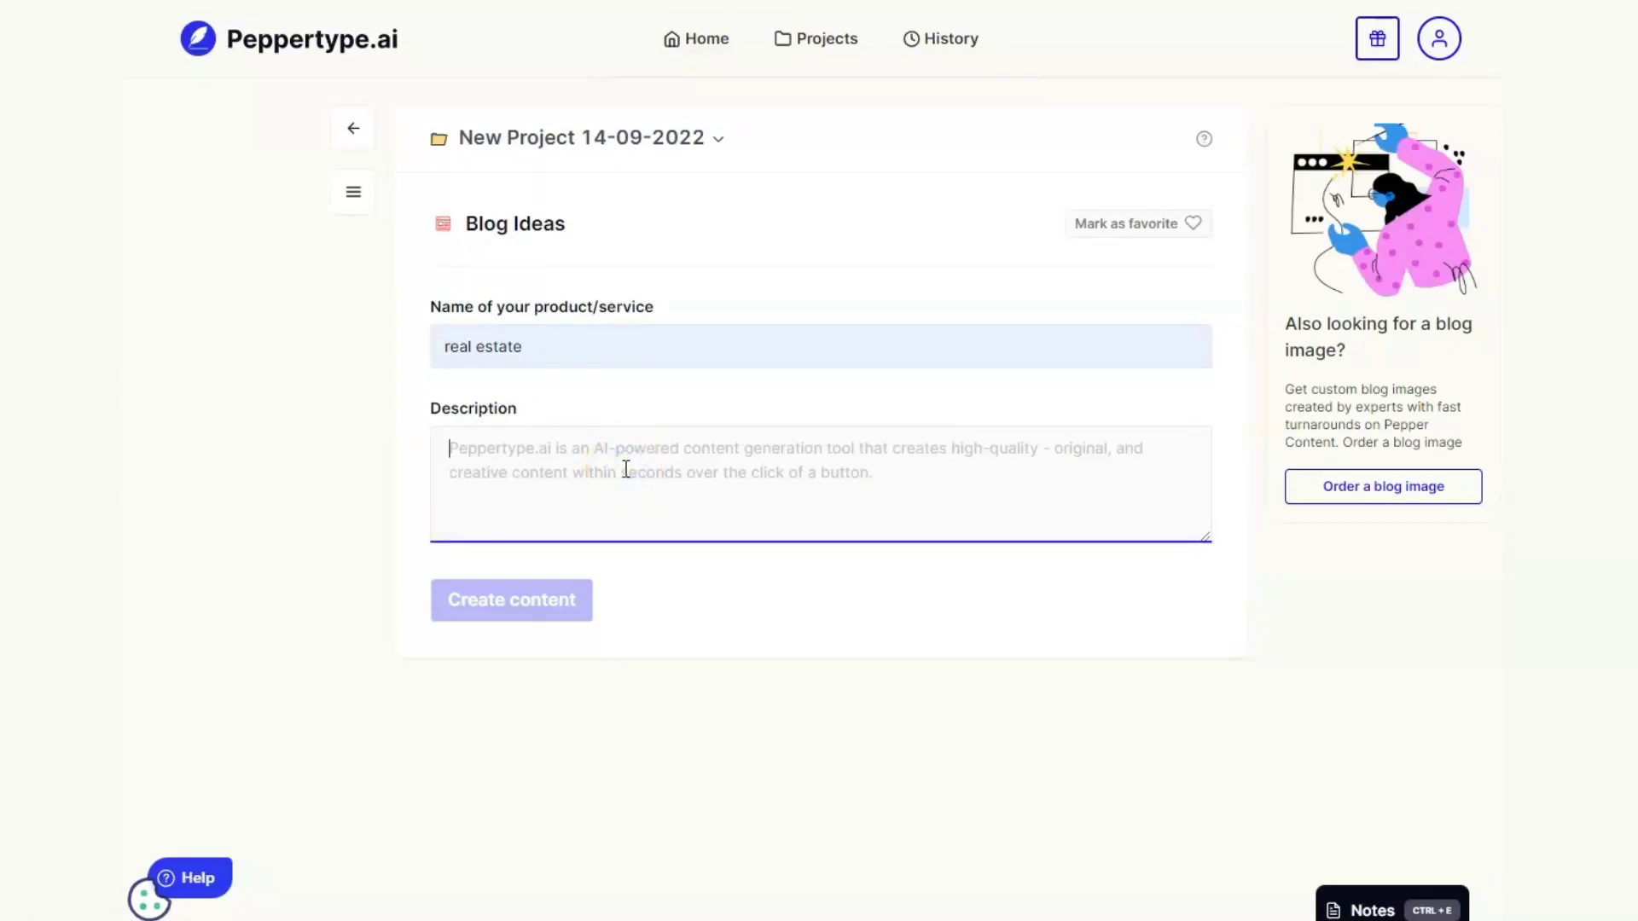
text(how to )
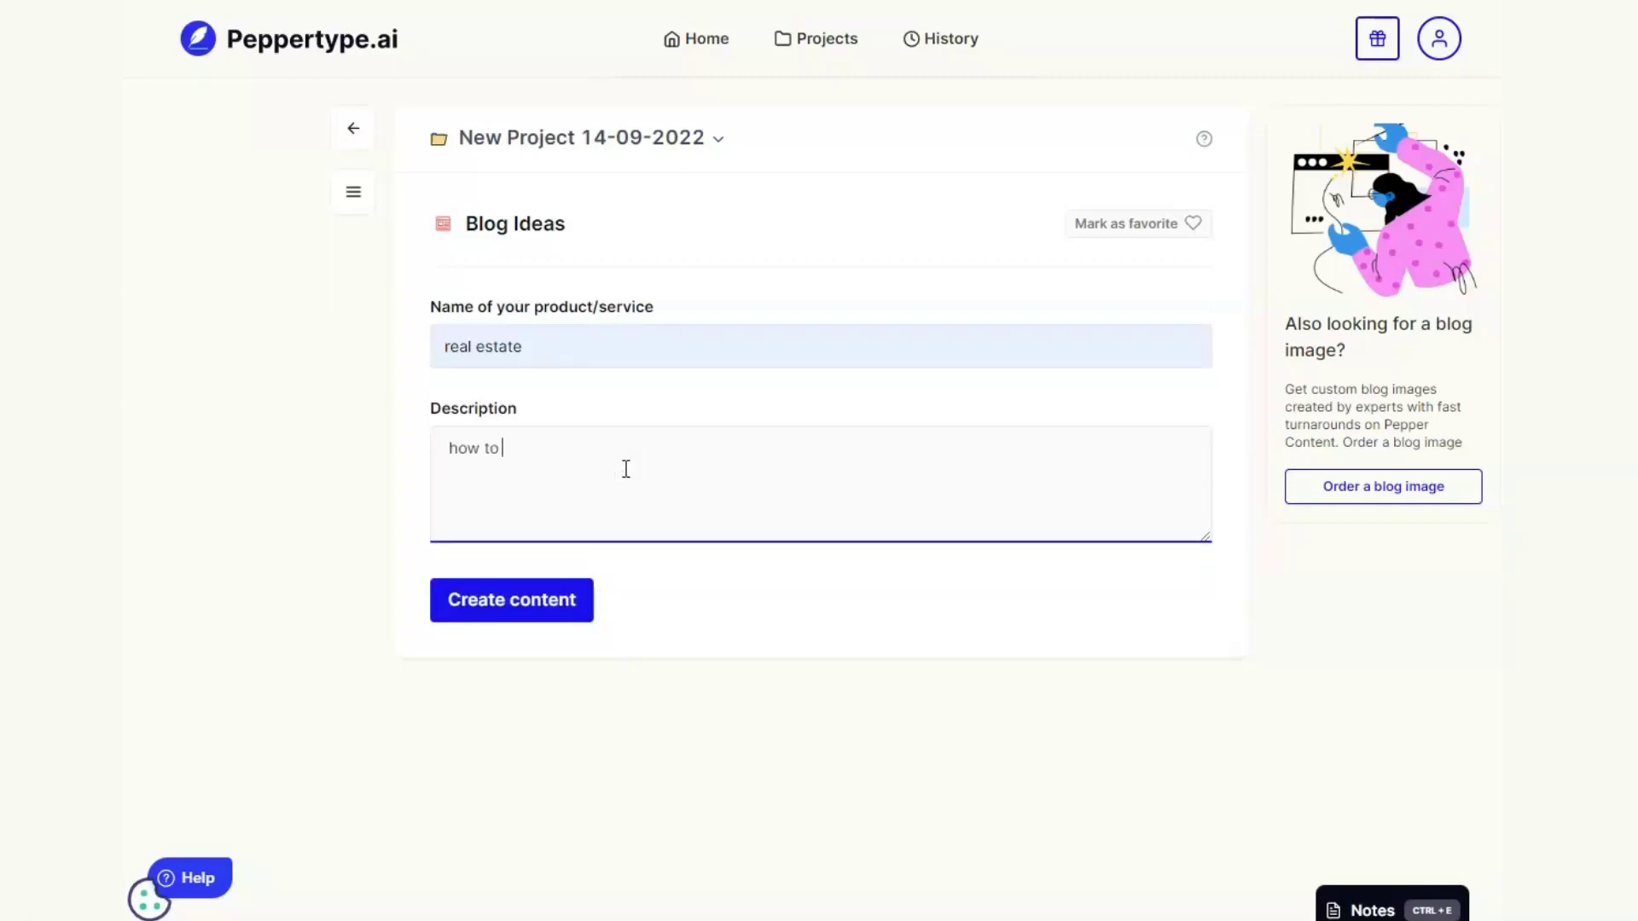
text(secure your home after you)
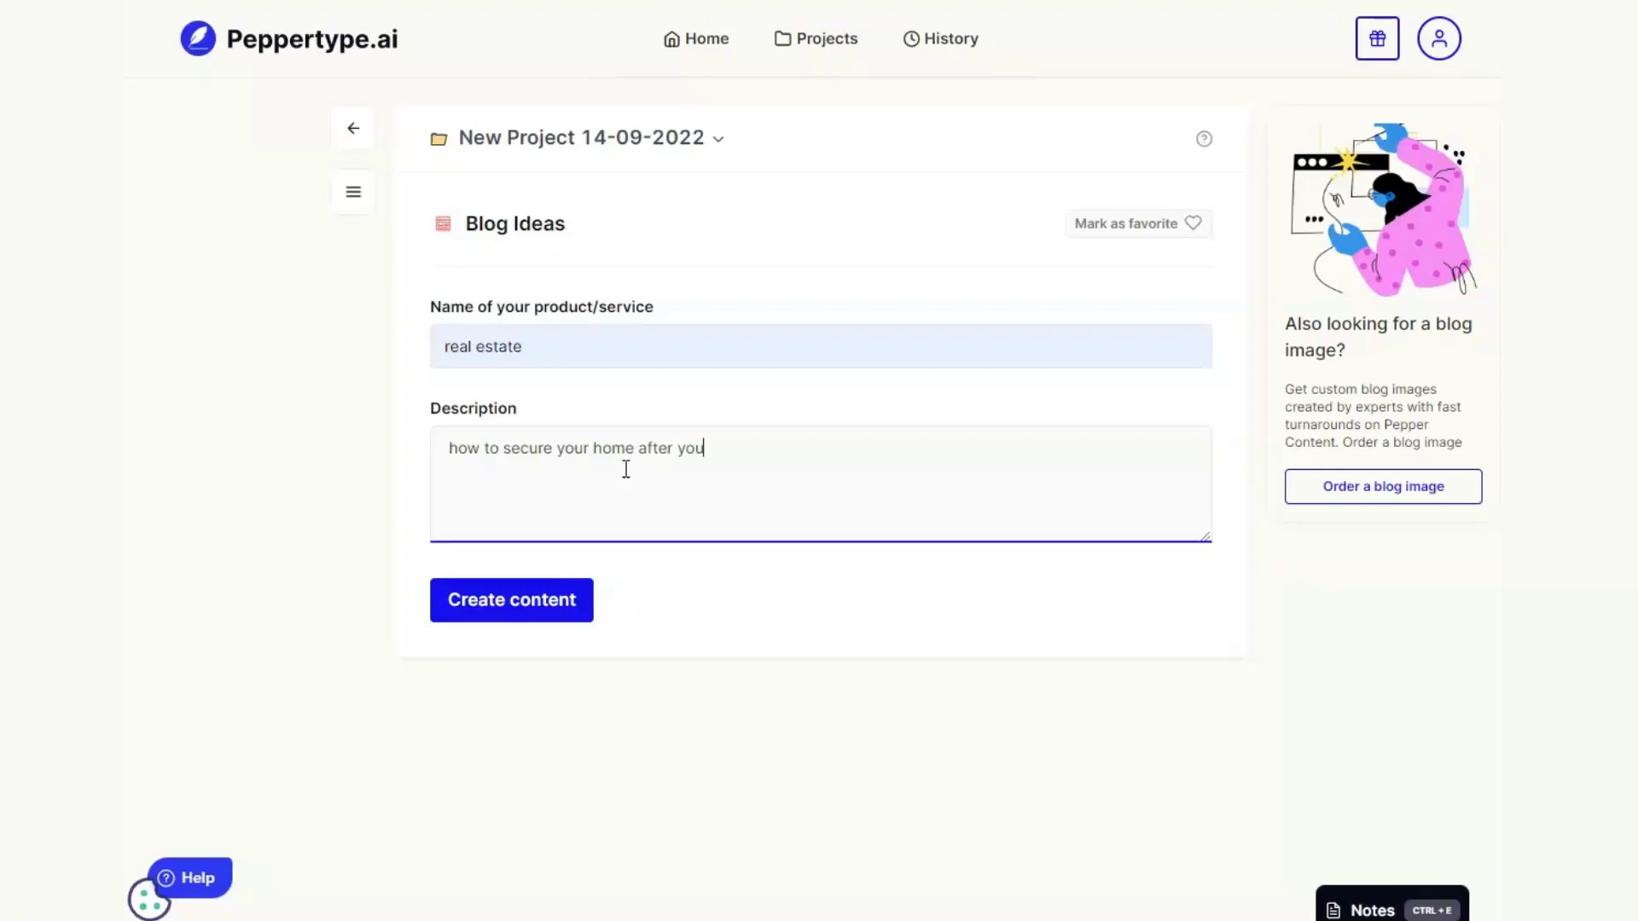
text( have just moved in)
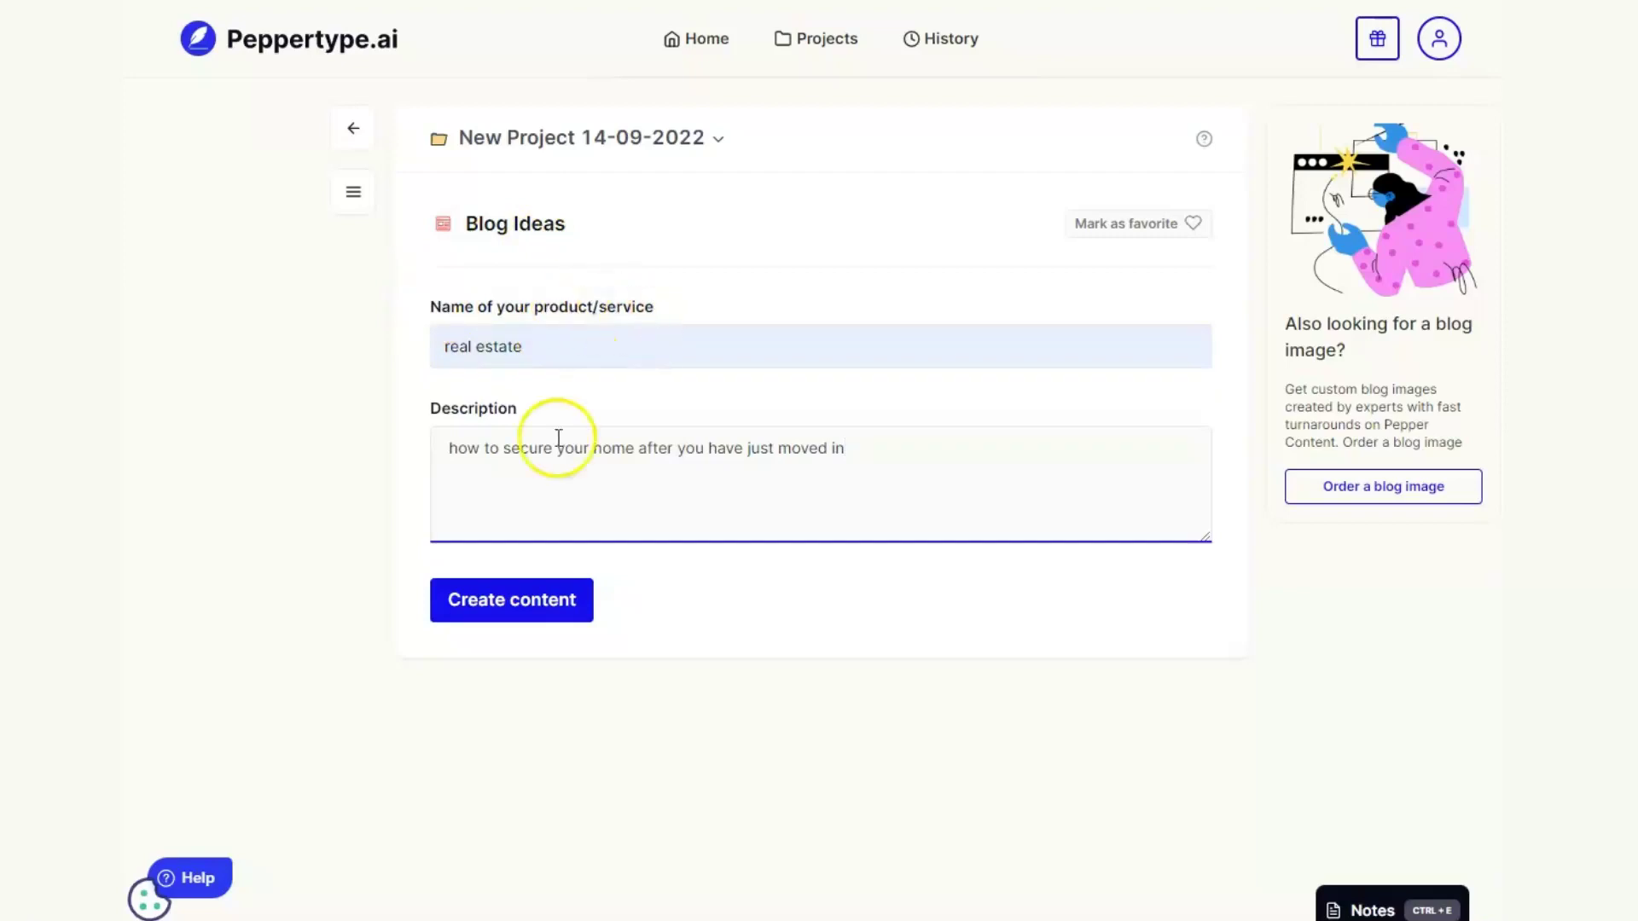
click(541, 611)
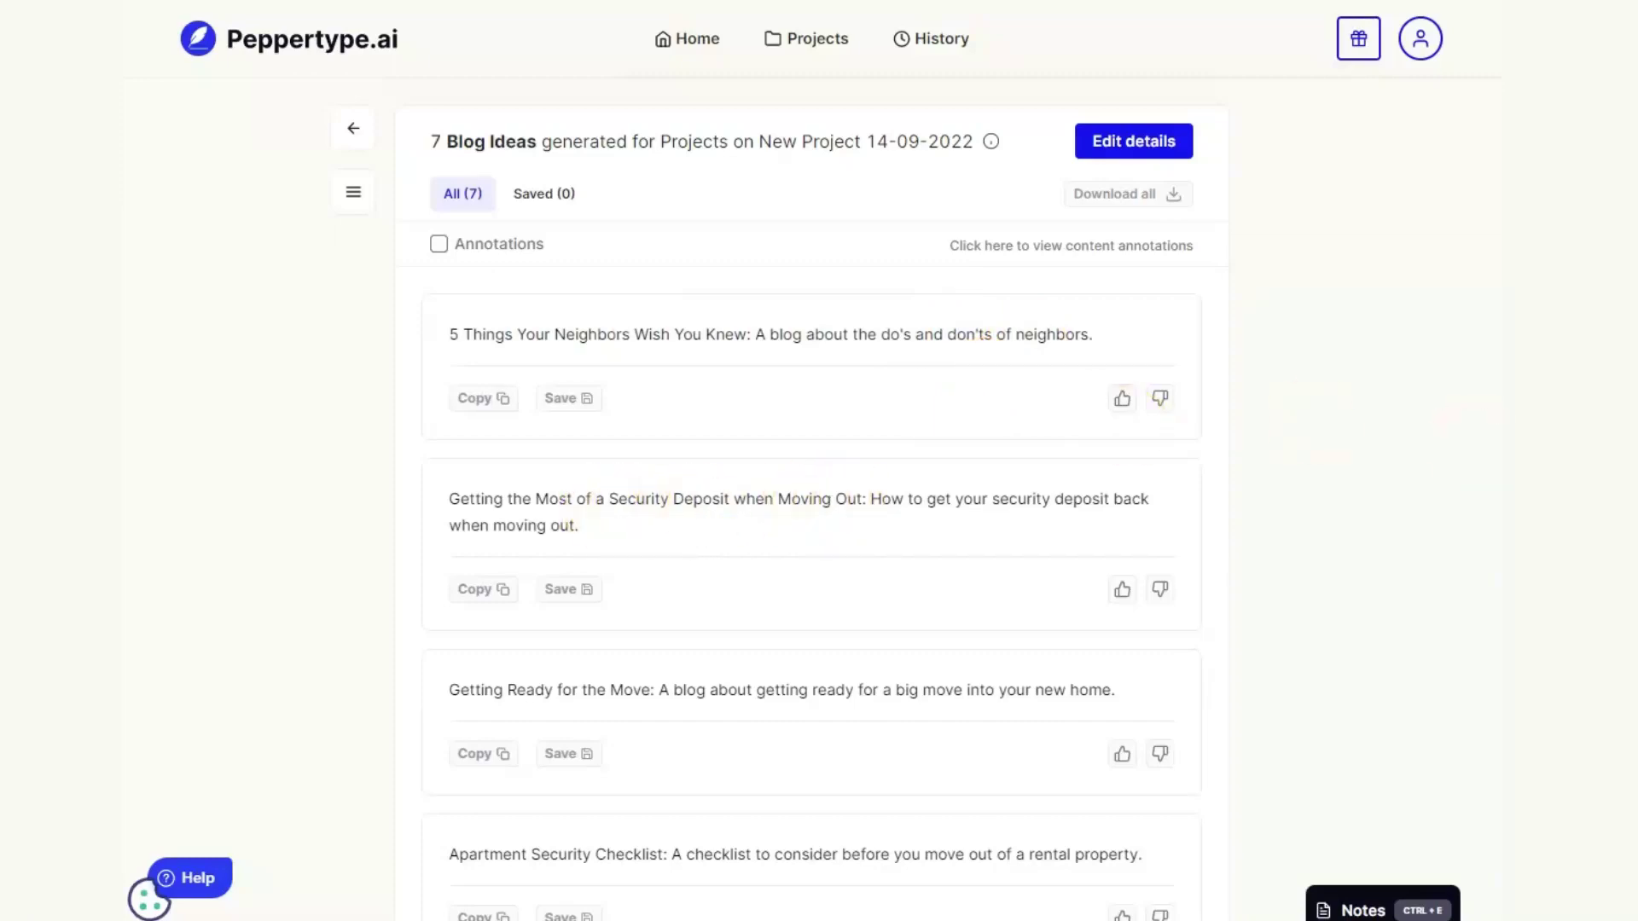
Step: Give the '10 Quotes' idea a thumbs-down and 'Apartment Security Checklist' a thumbs-up
scroll(811, 597, down, 5)
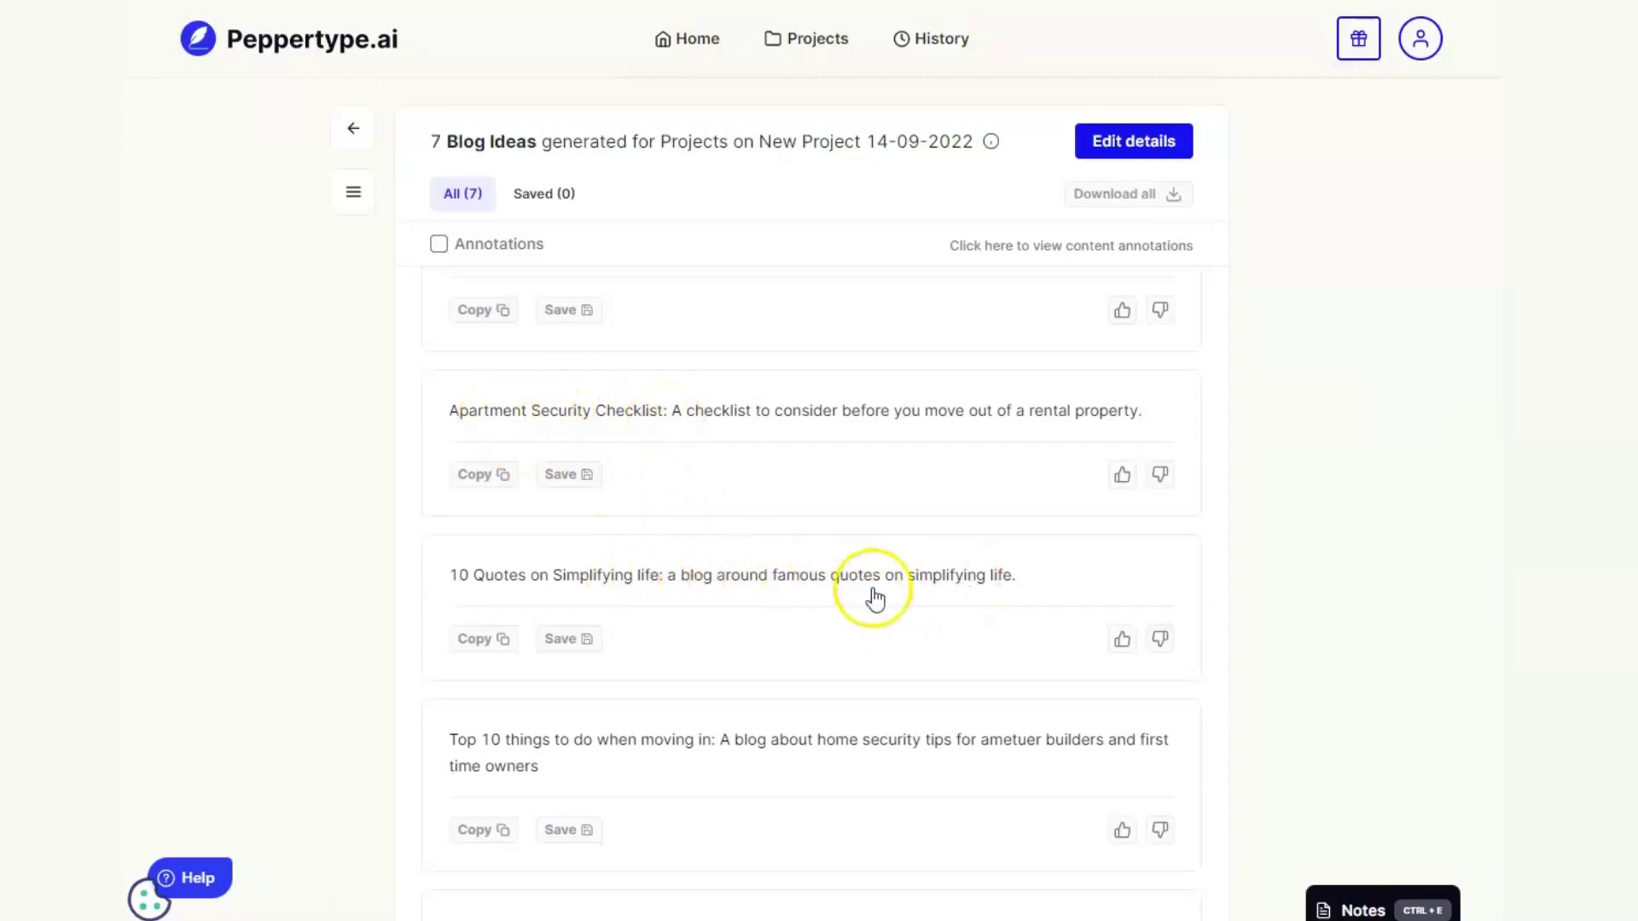
click(1159, 642)
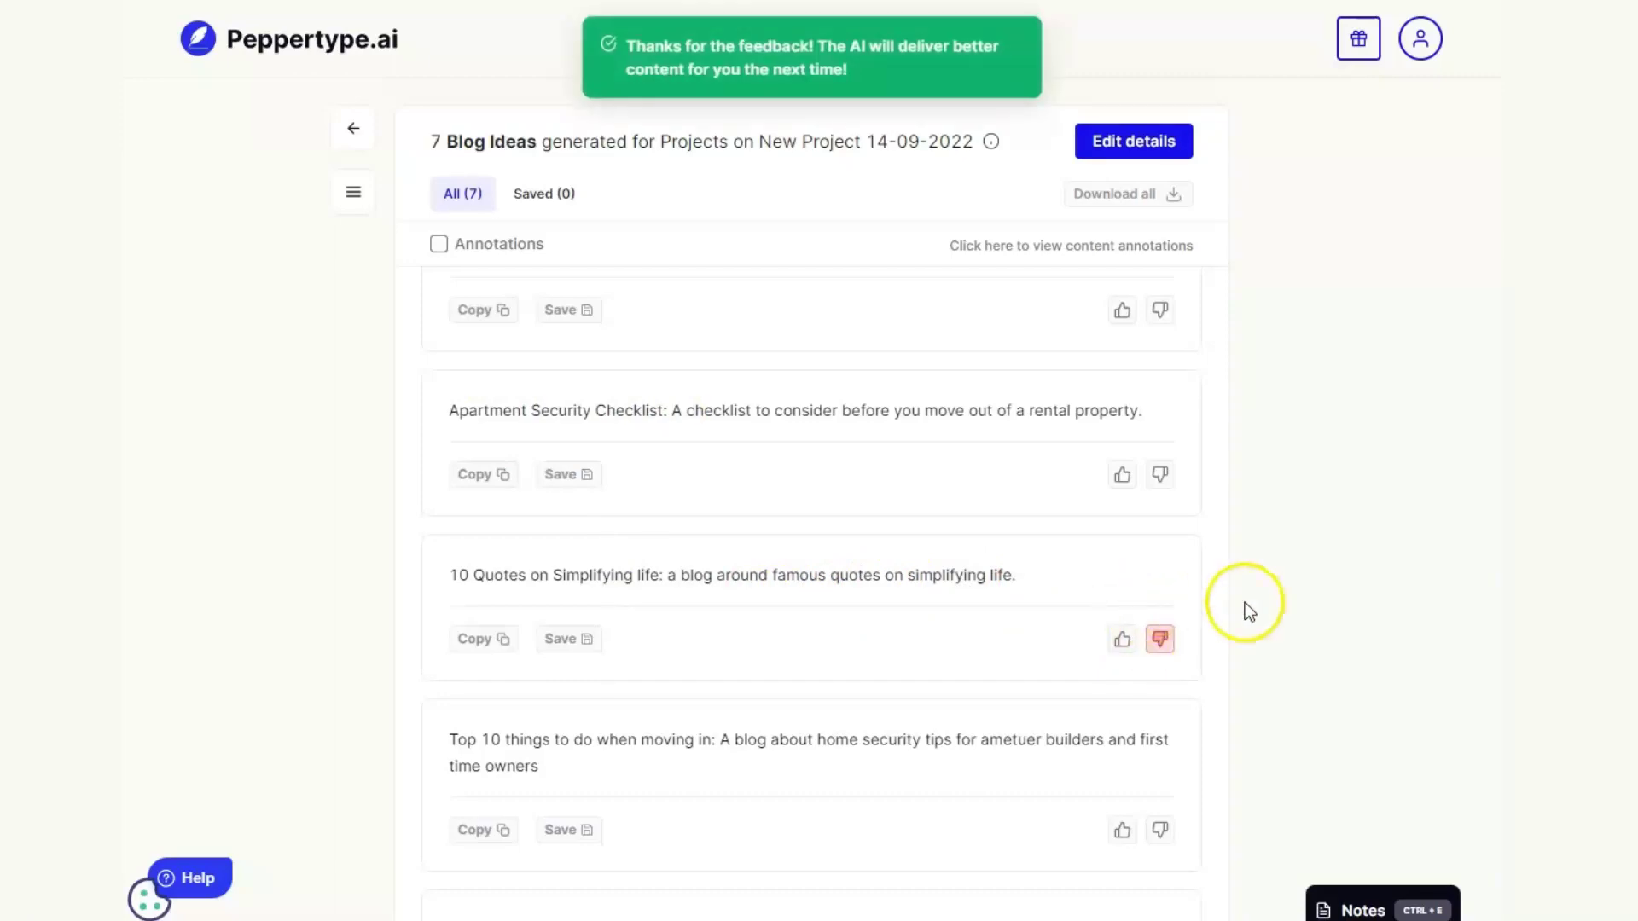
scroll(1087, 531, down, 1)
scroll(1087, 530, up, 2)
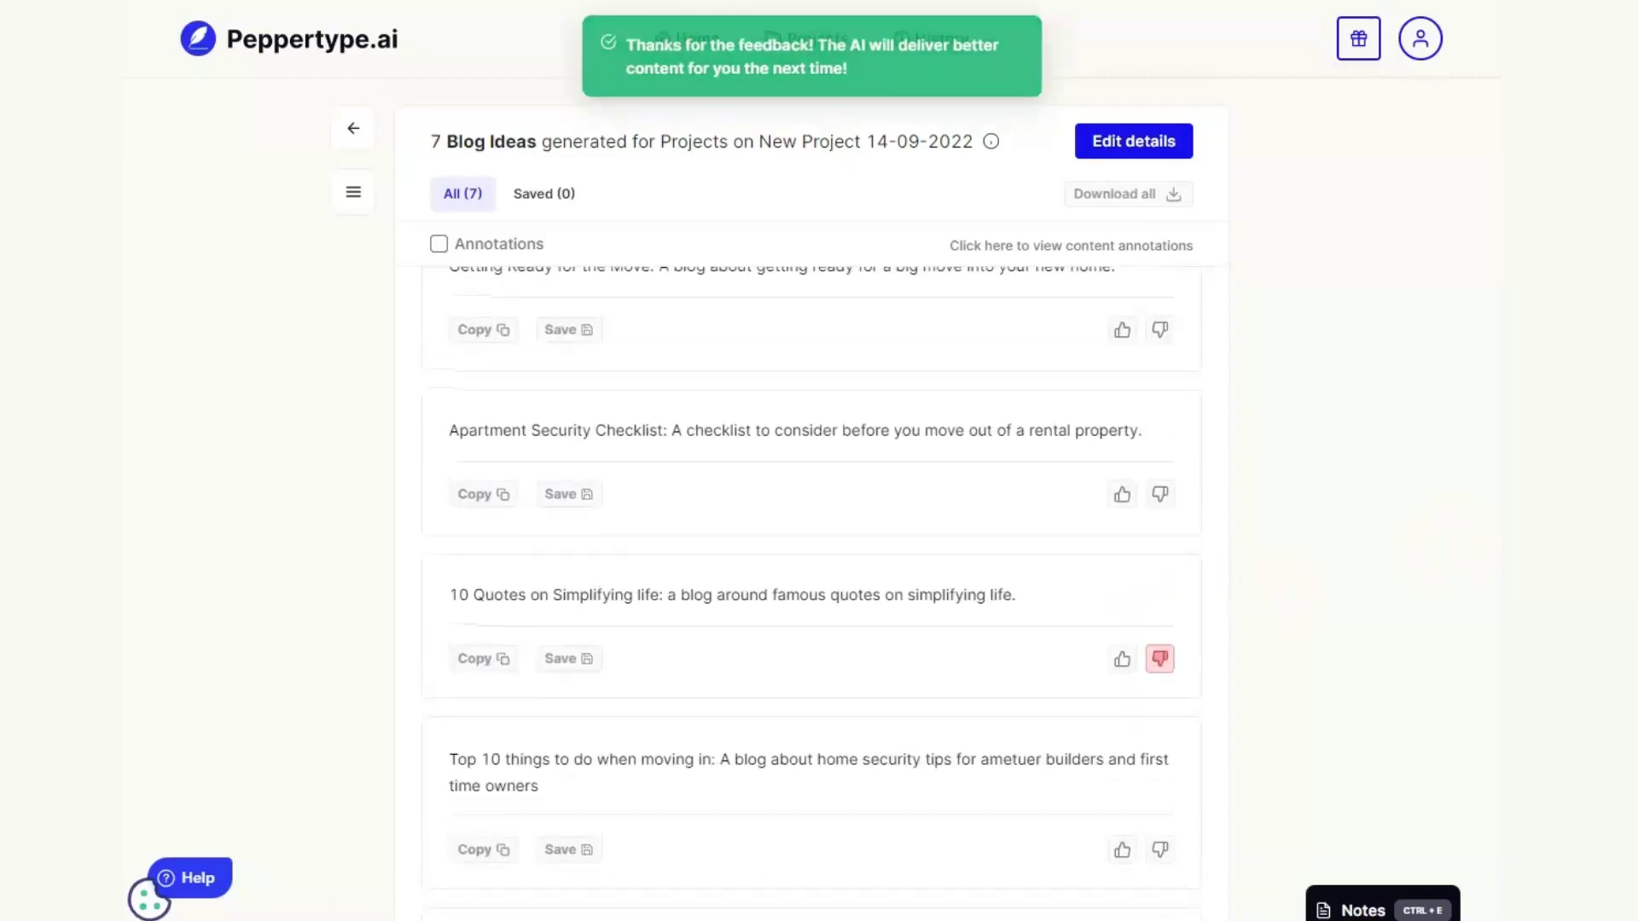
click(1123, 496)
scroll(1124, 505, down, 3)
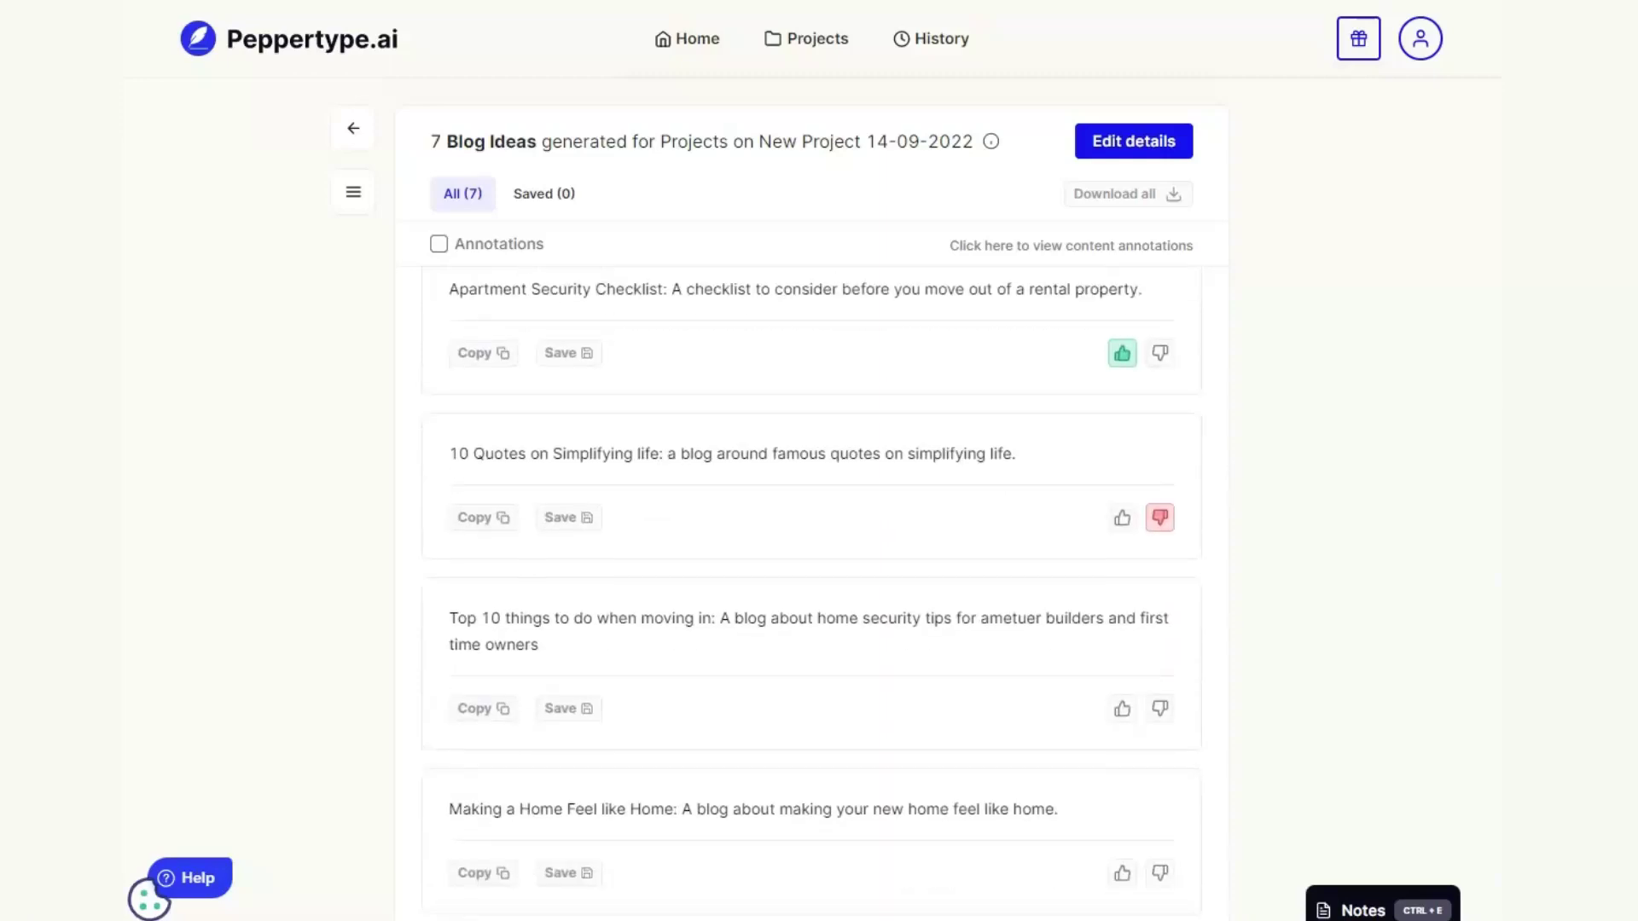
scroll(915, 563, up, 1)
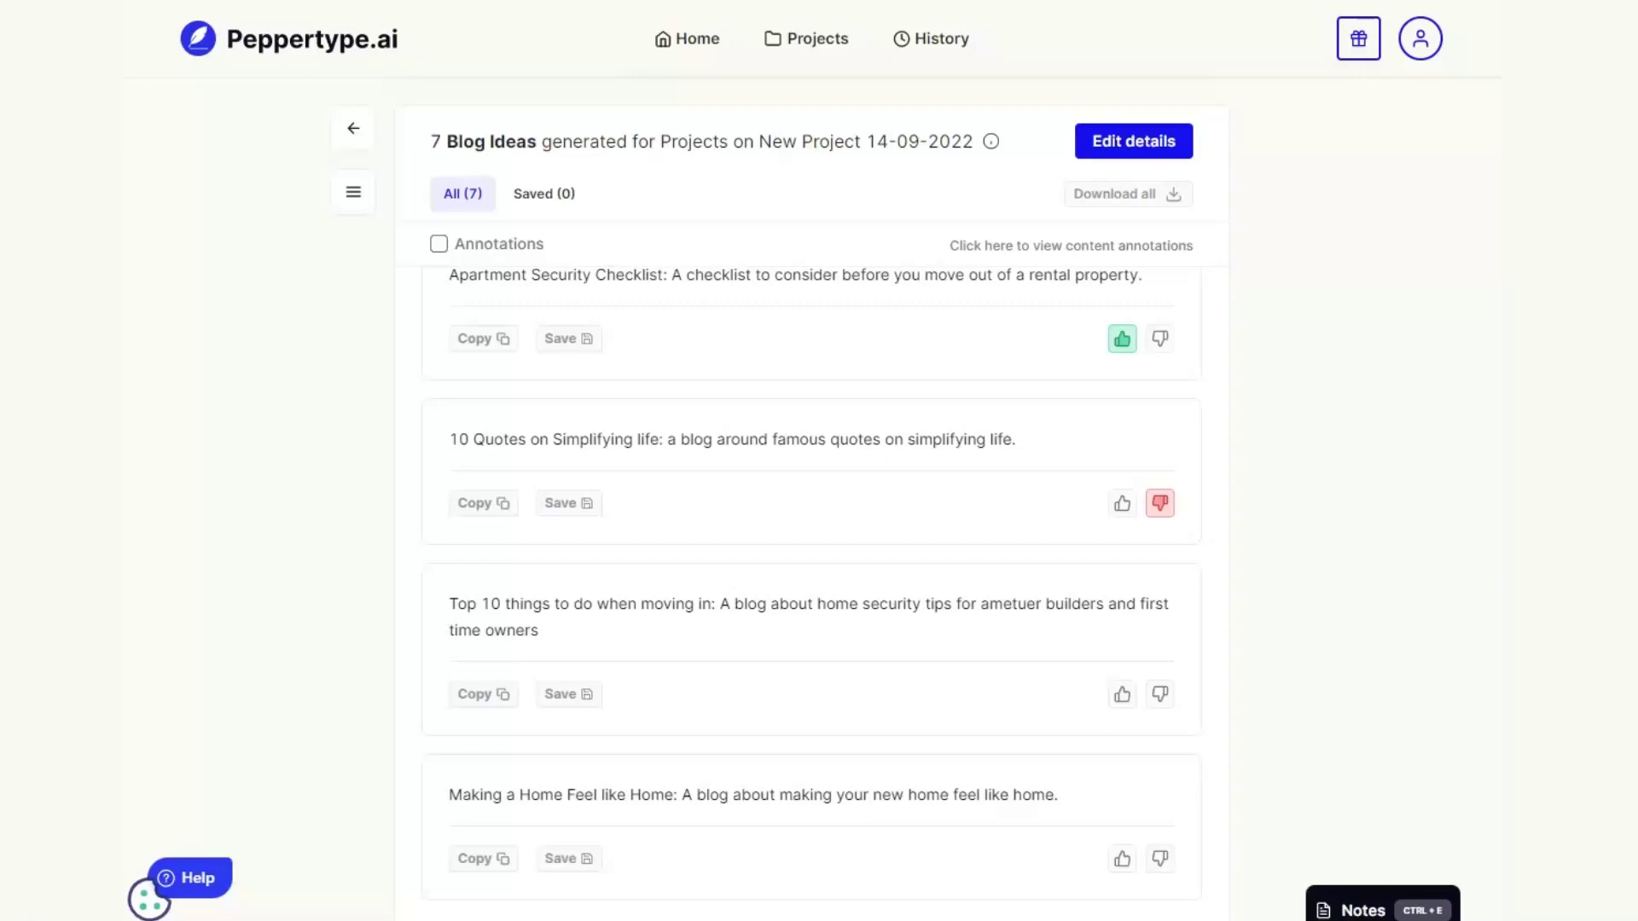
scroll(810, 588, up, 7)
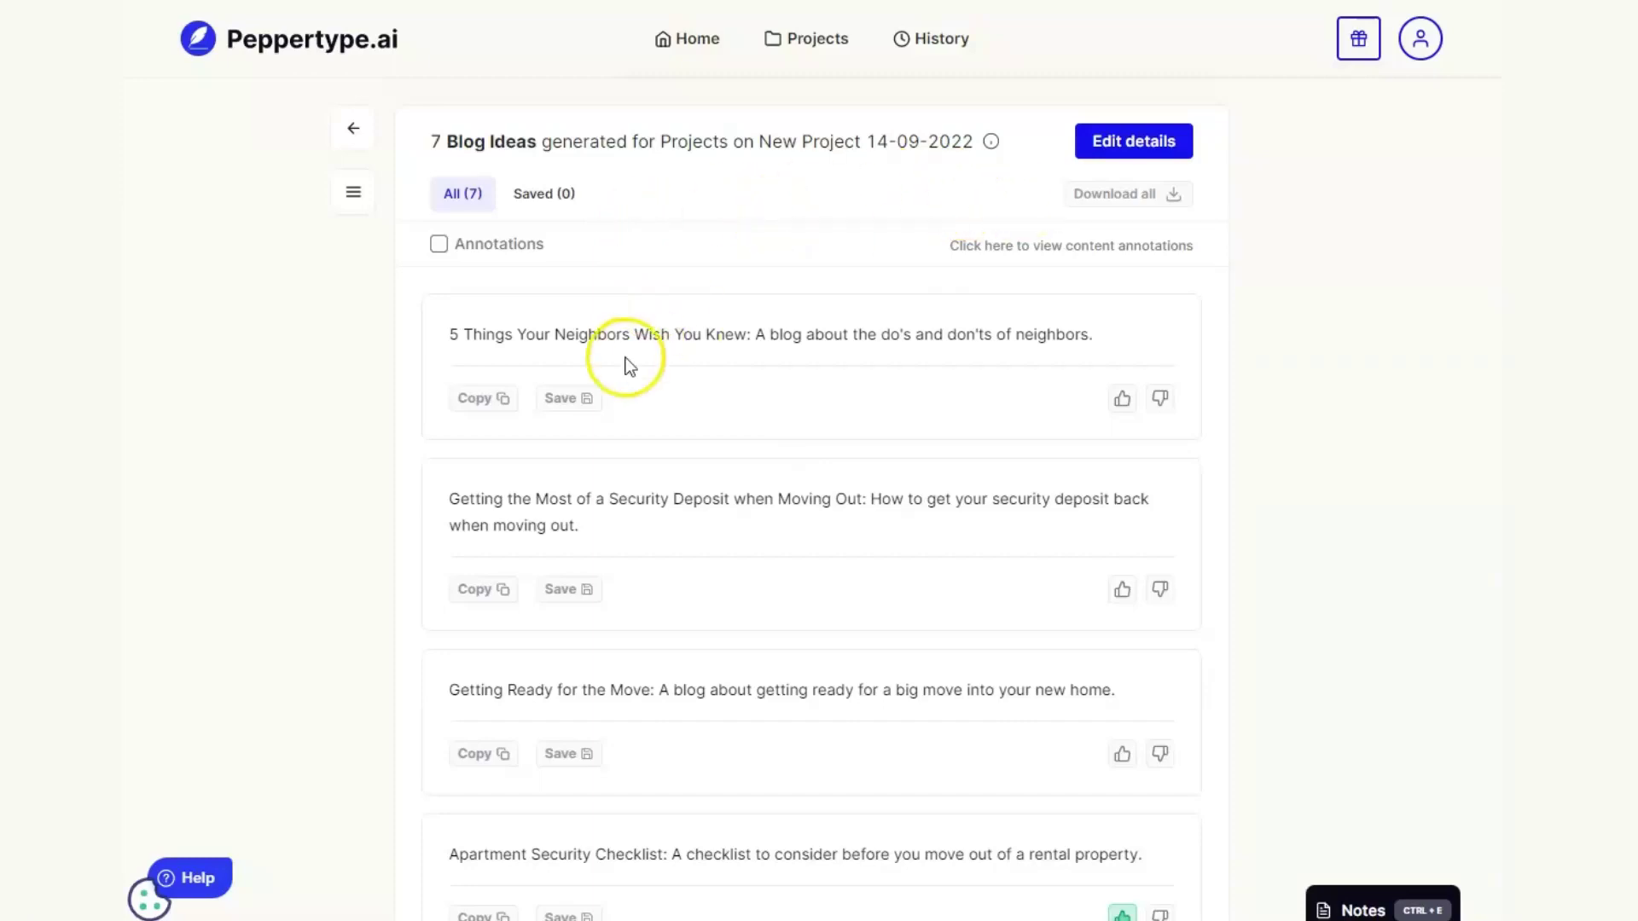
Step: Copy the '5 Things Your Neighbors Wish You Knew' idea, append 'new home' to the description, and regenerate
click(483, 398)
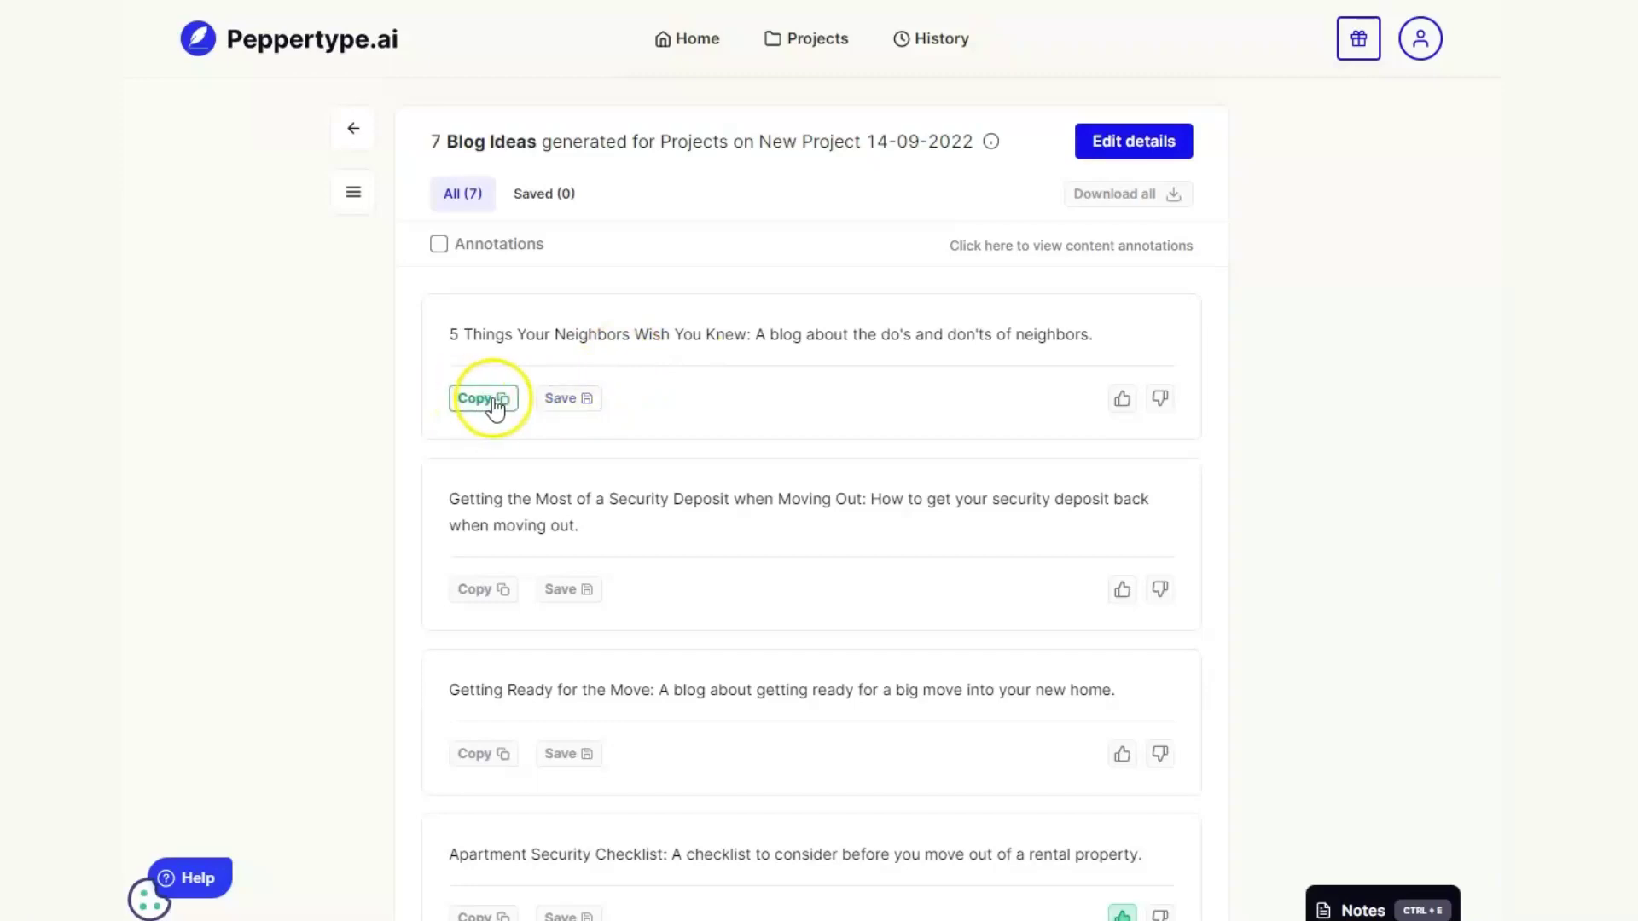
click(1148, 141)
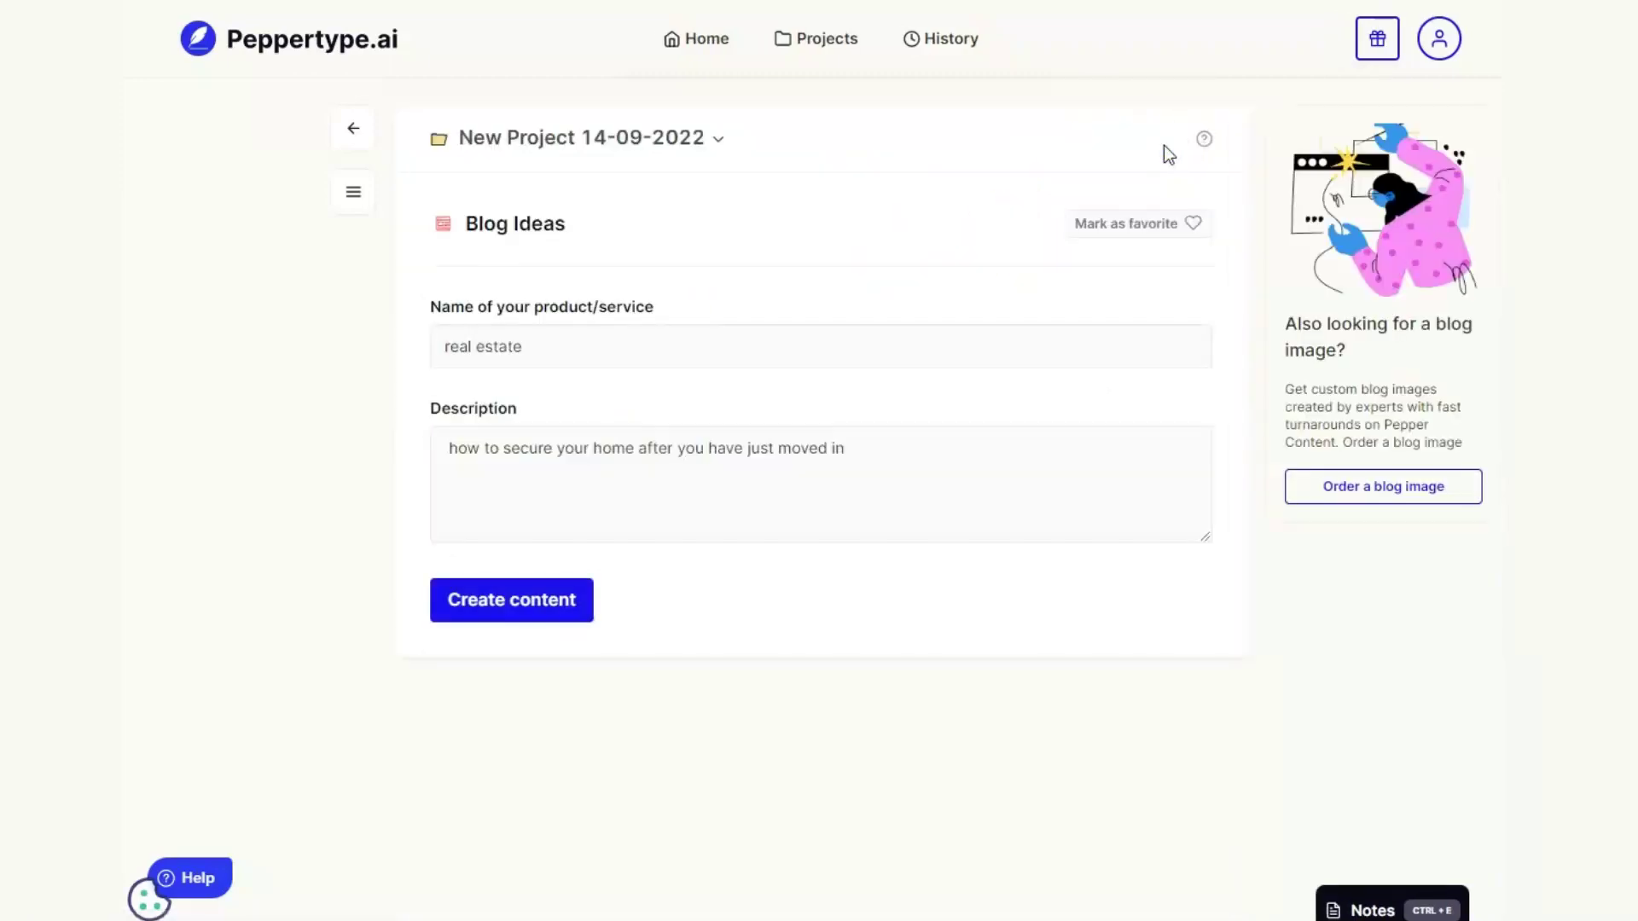
click(910, 448)
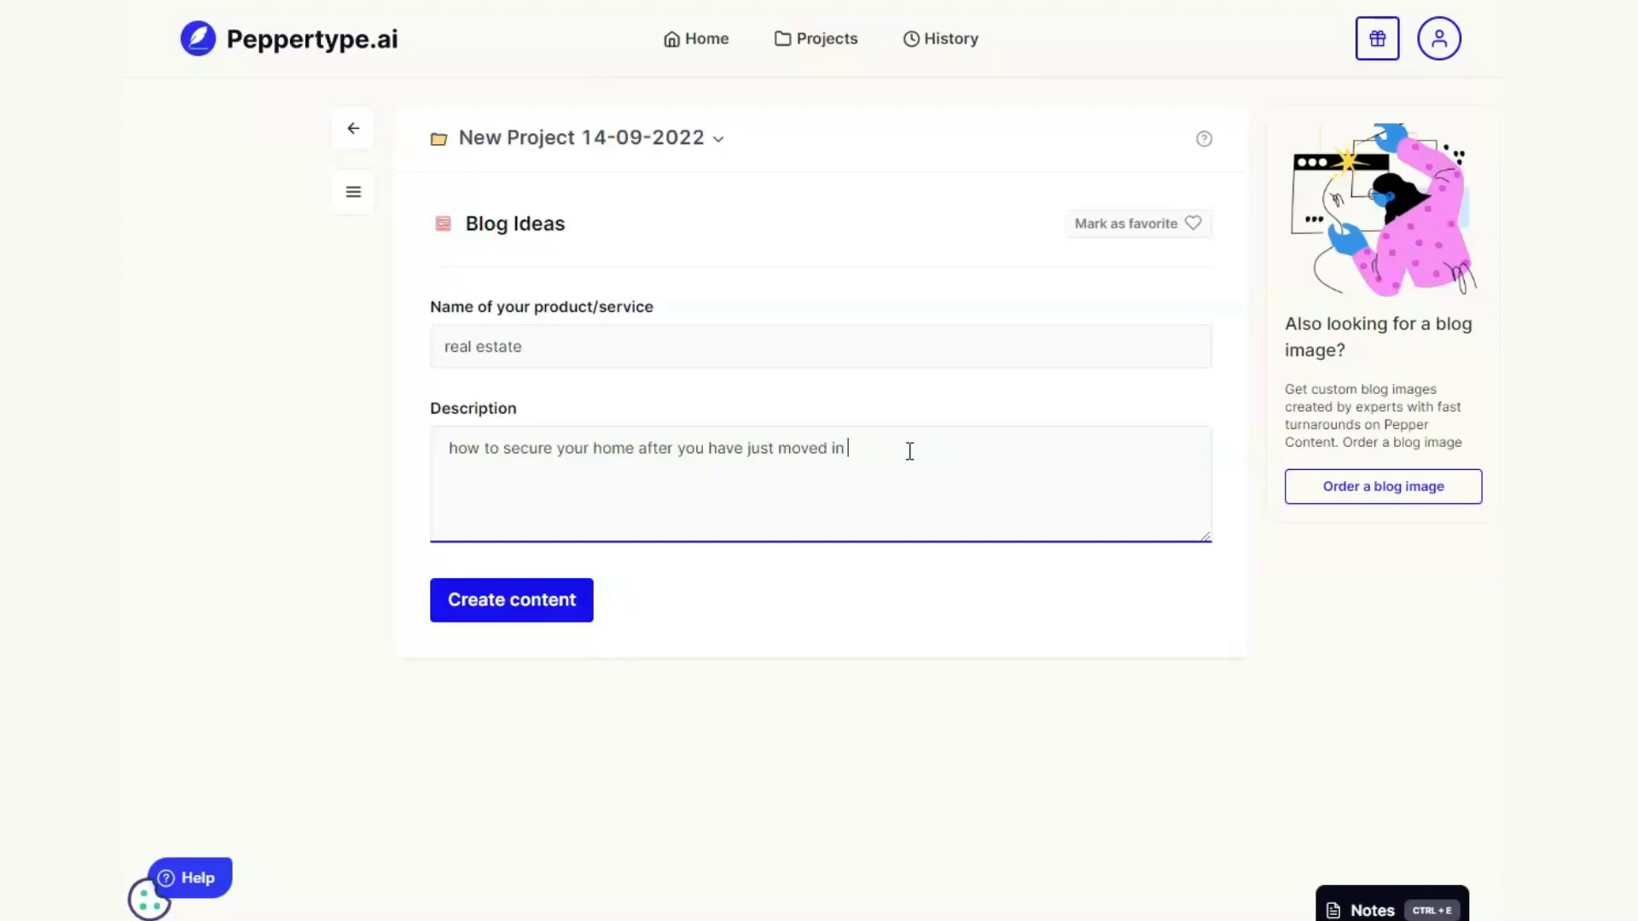
text(new home)
click(566, 597)
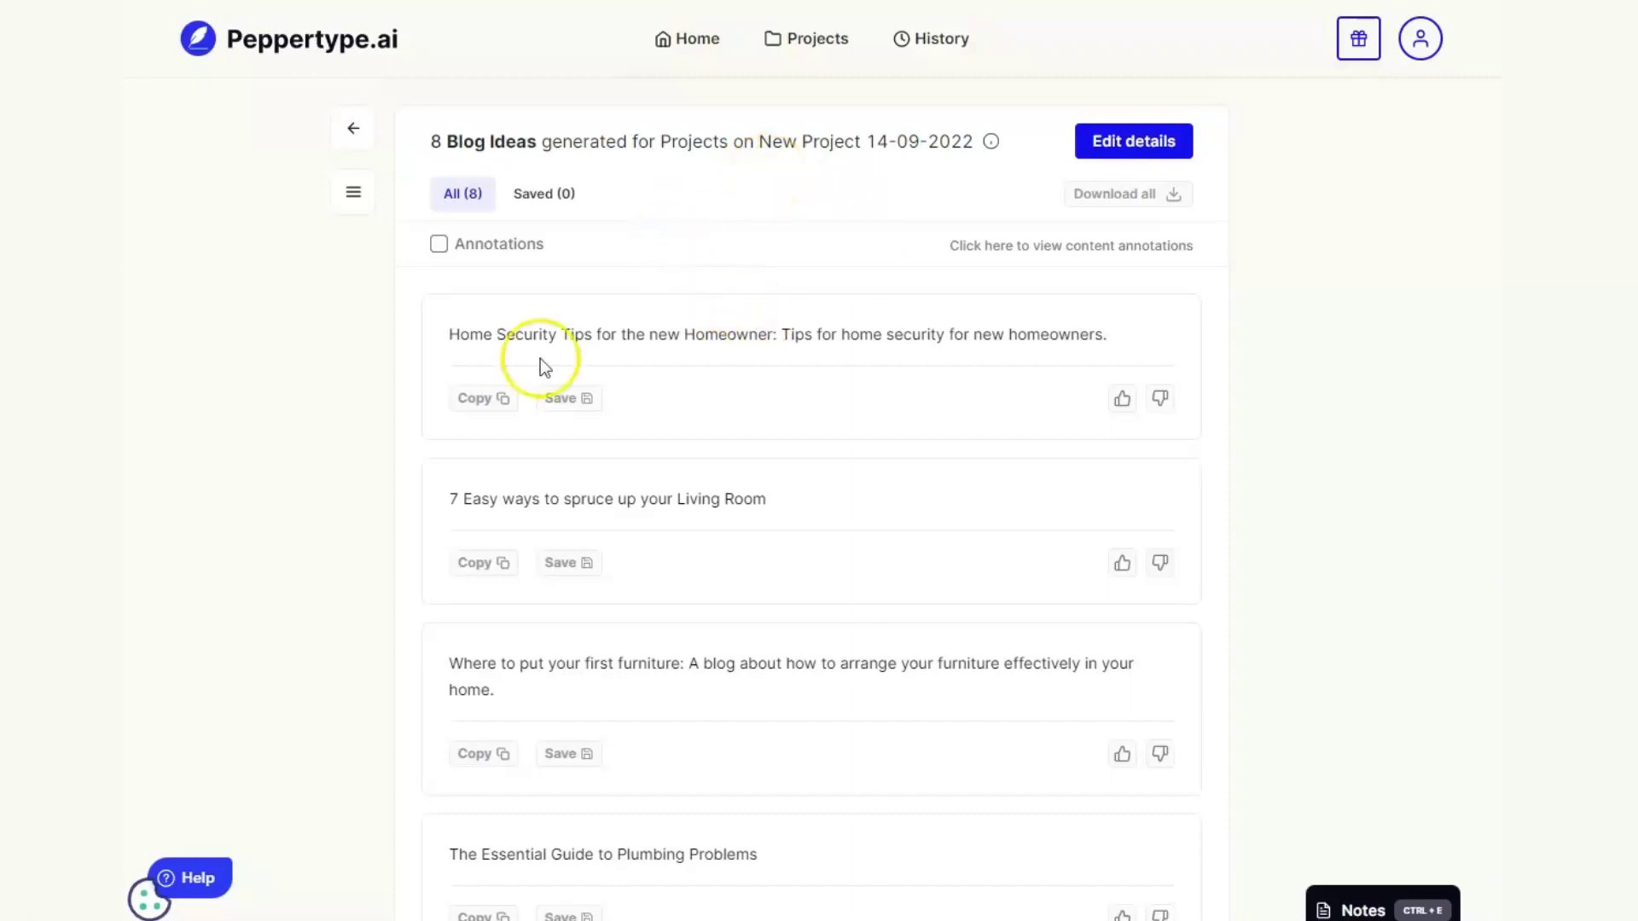
Step: Copy the 'Home Security Tips for the new Homeowner' idea and return to the content-type home page
click(492, 399)
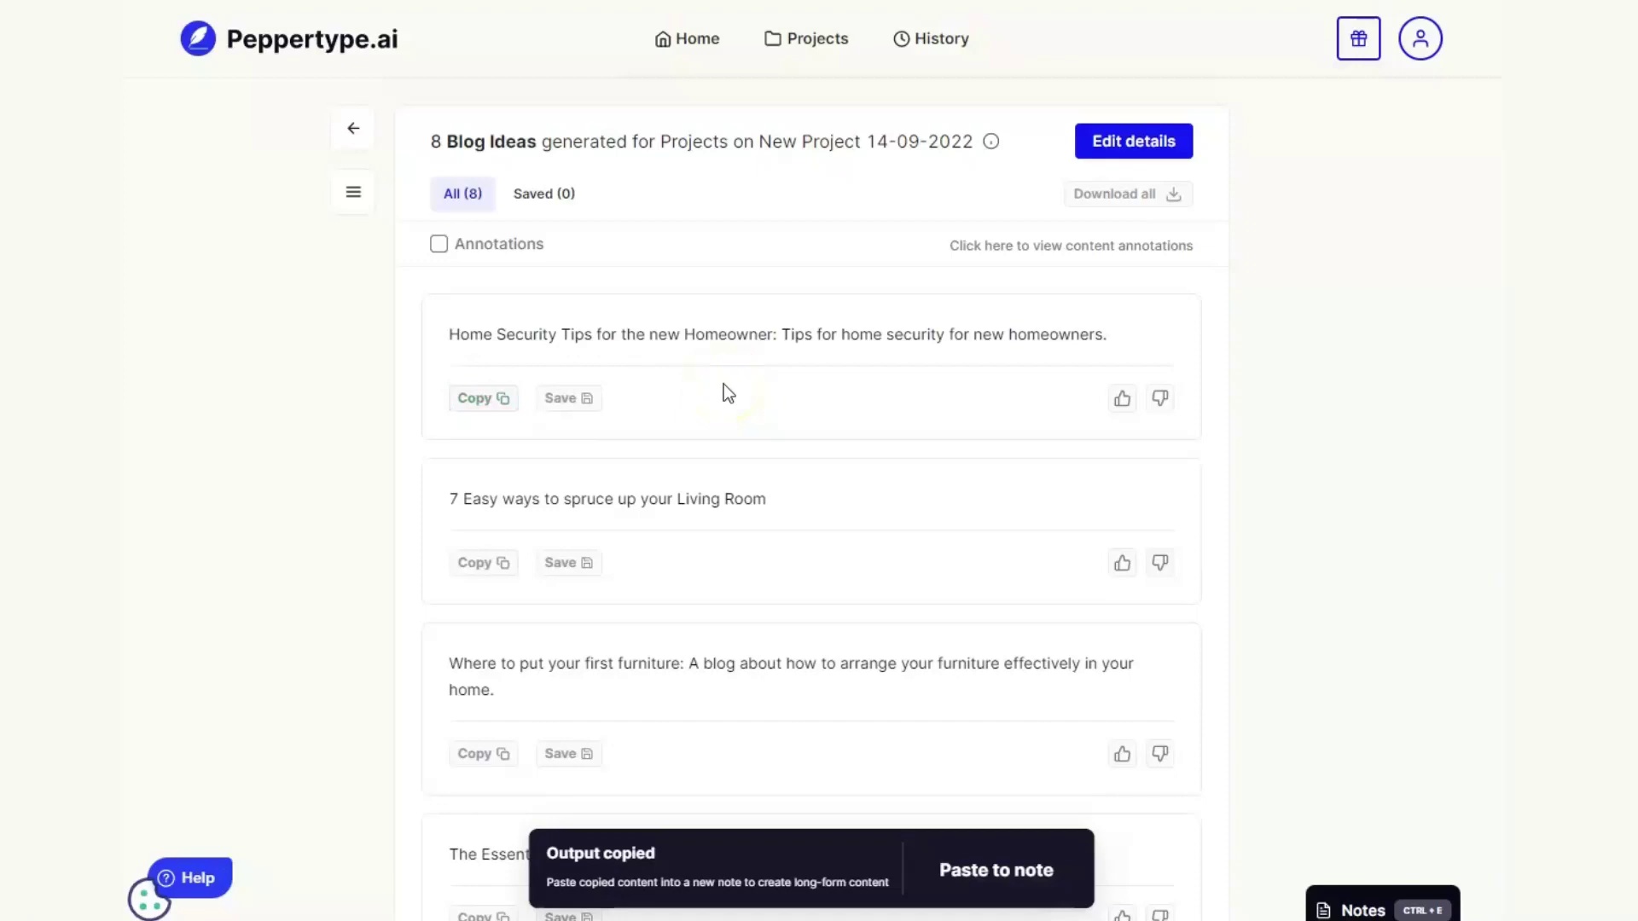
click(671, 47)
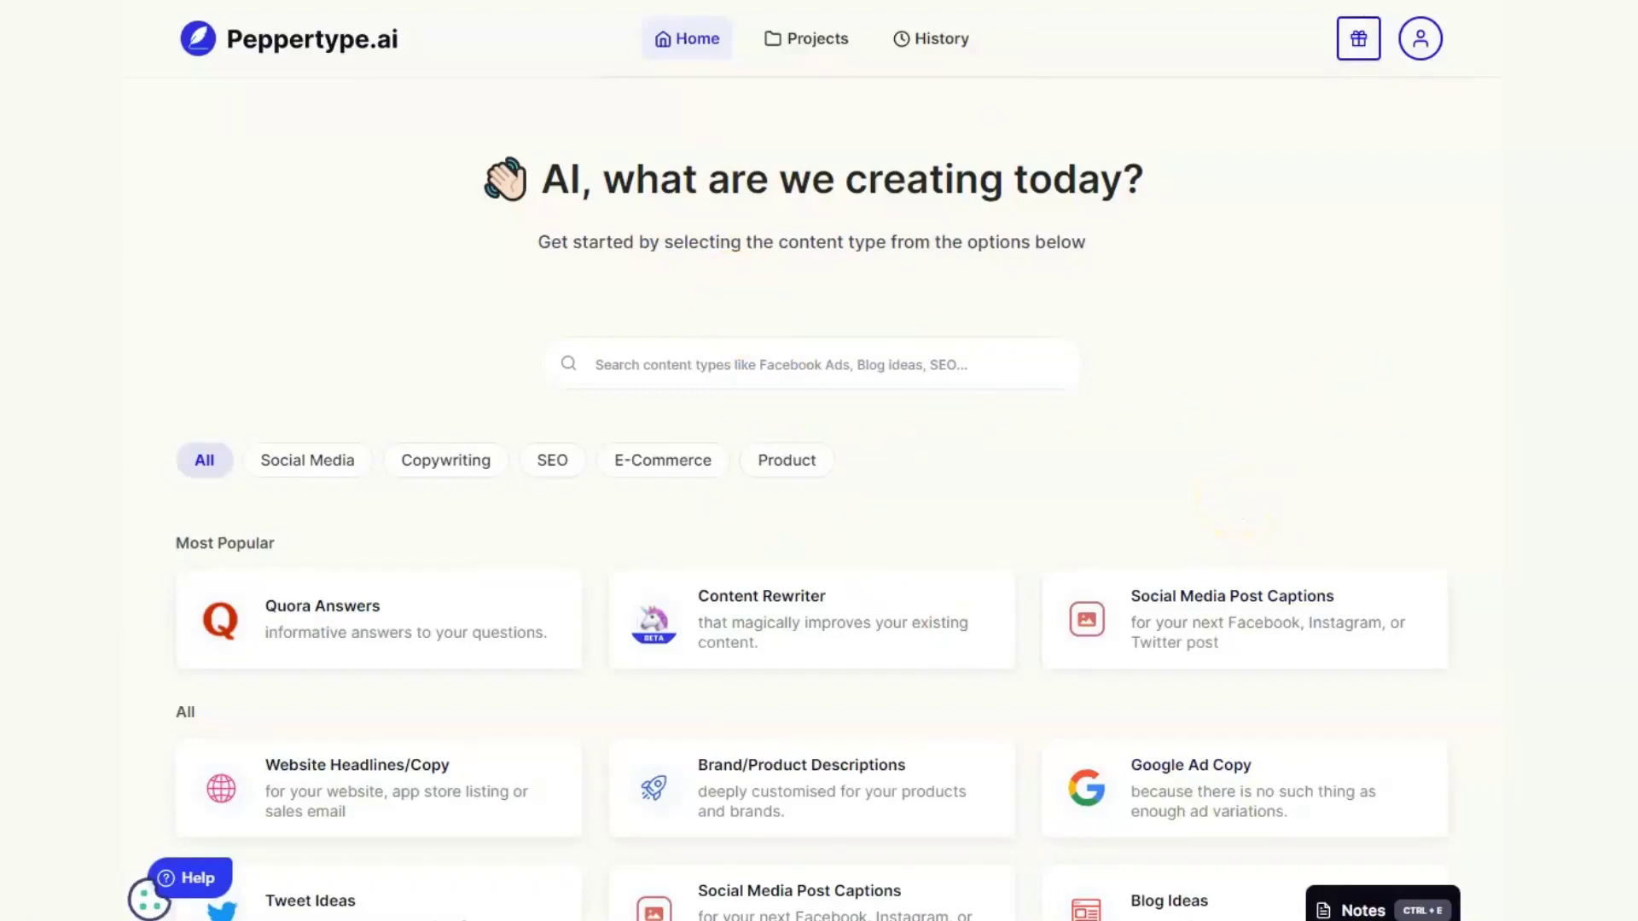
Step: Search the Peppertype.ai content types for 'blog'
click(798, 362)
text(blog)
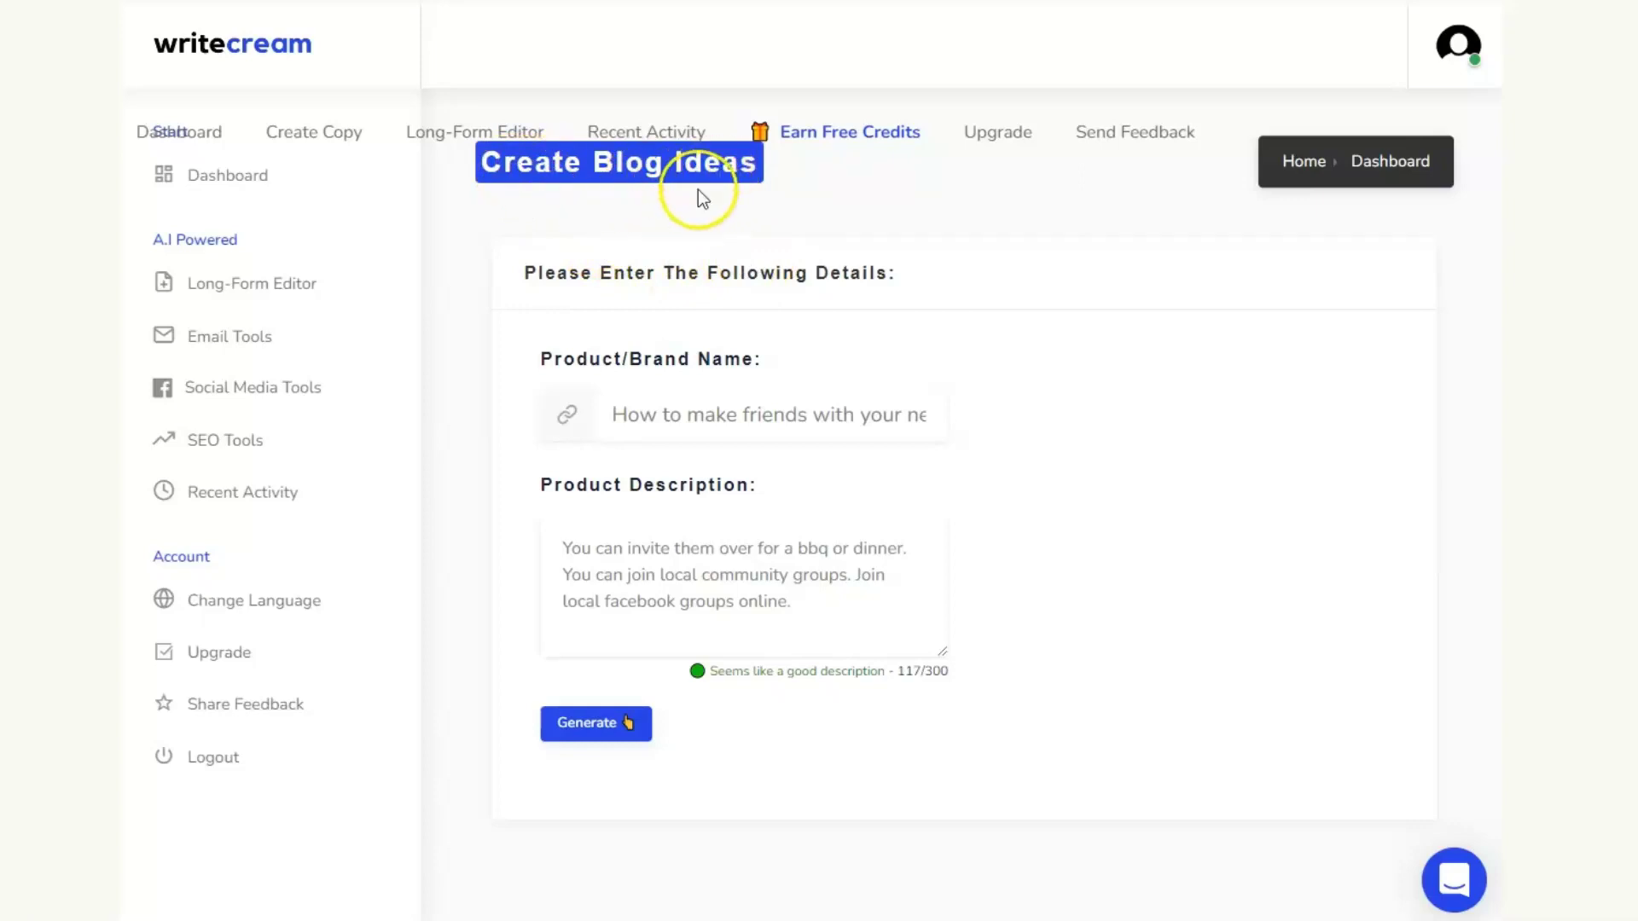
Step: Open Writecream's Blog Ideas form from the SEO dashboard and enter 'real estate' as the product
click(275, 198)
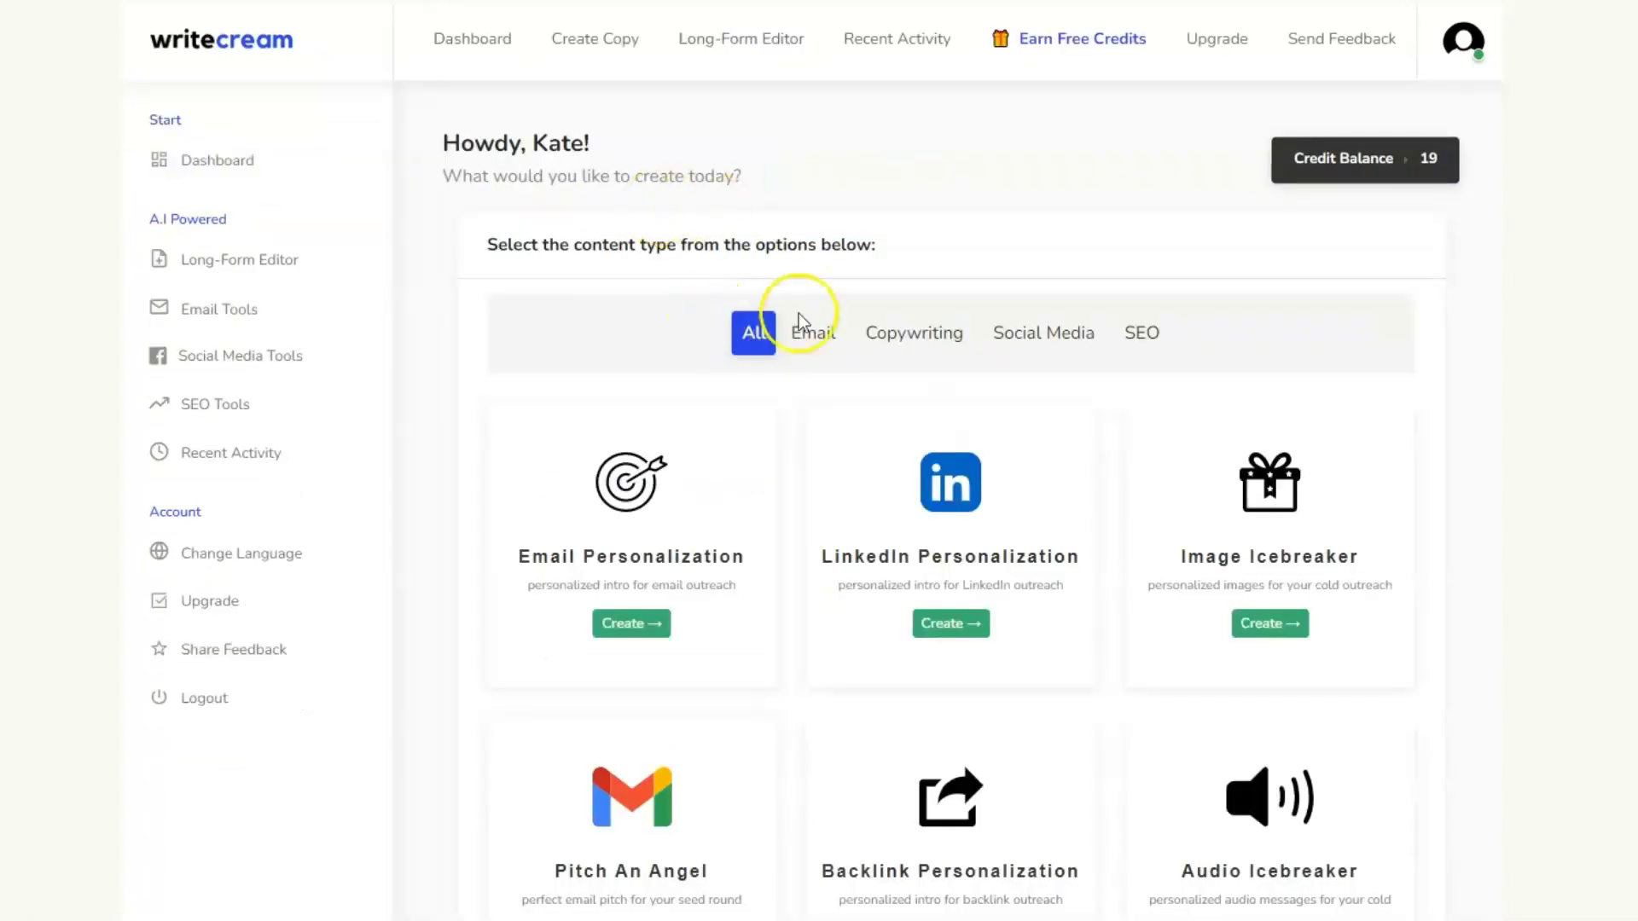
click(1156, 346)
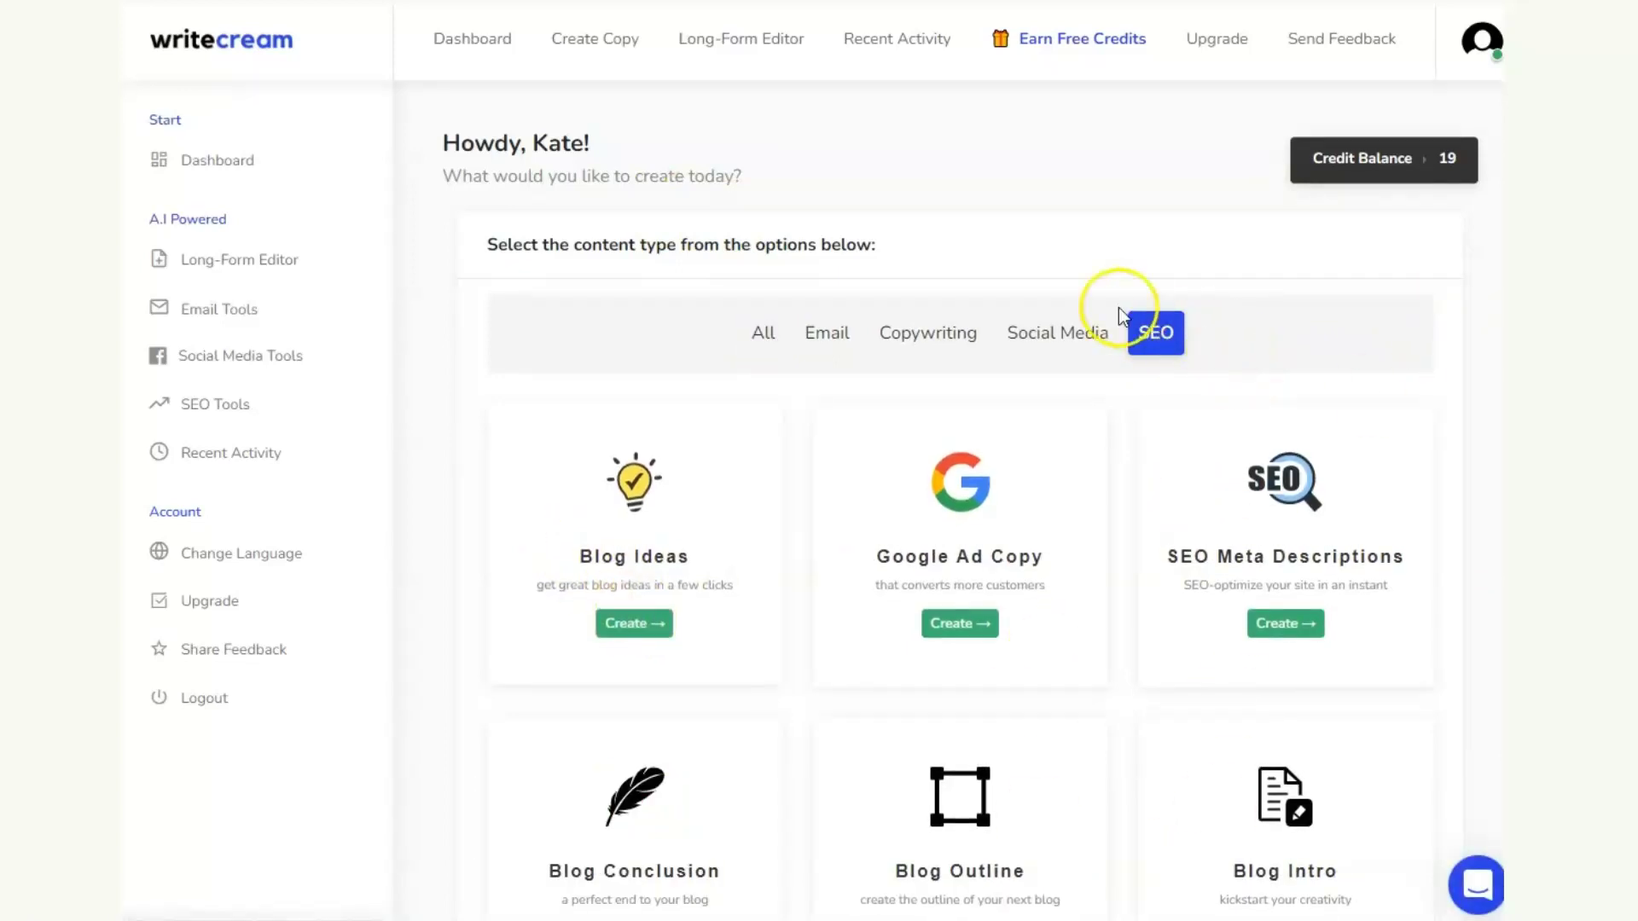
click(646, 616)
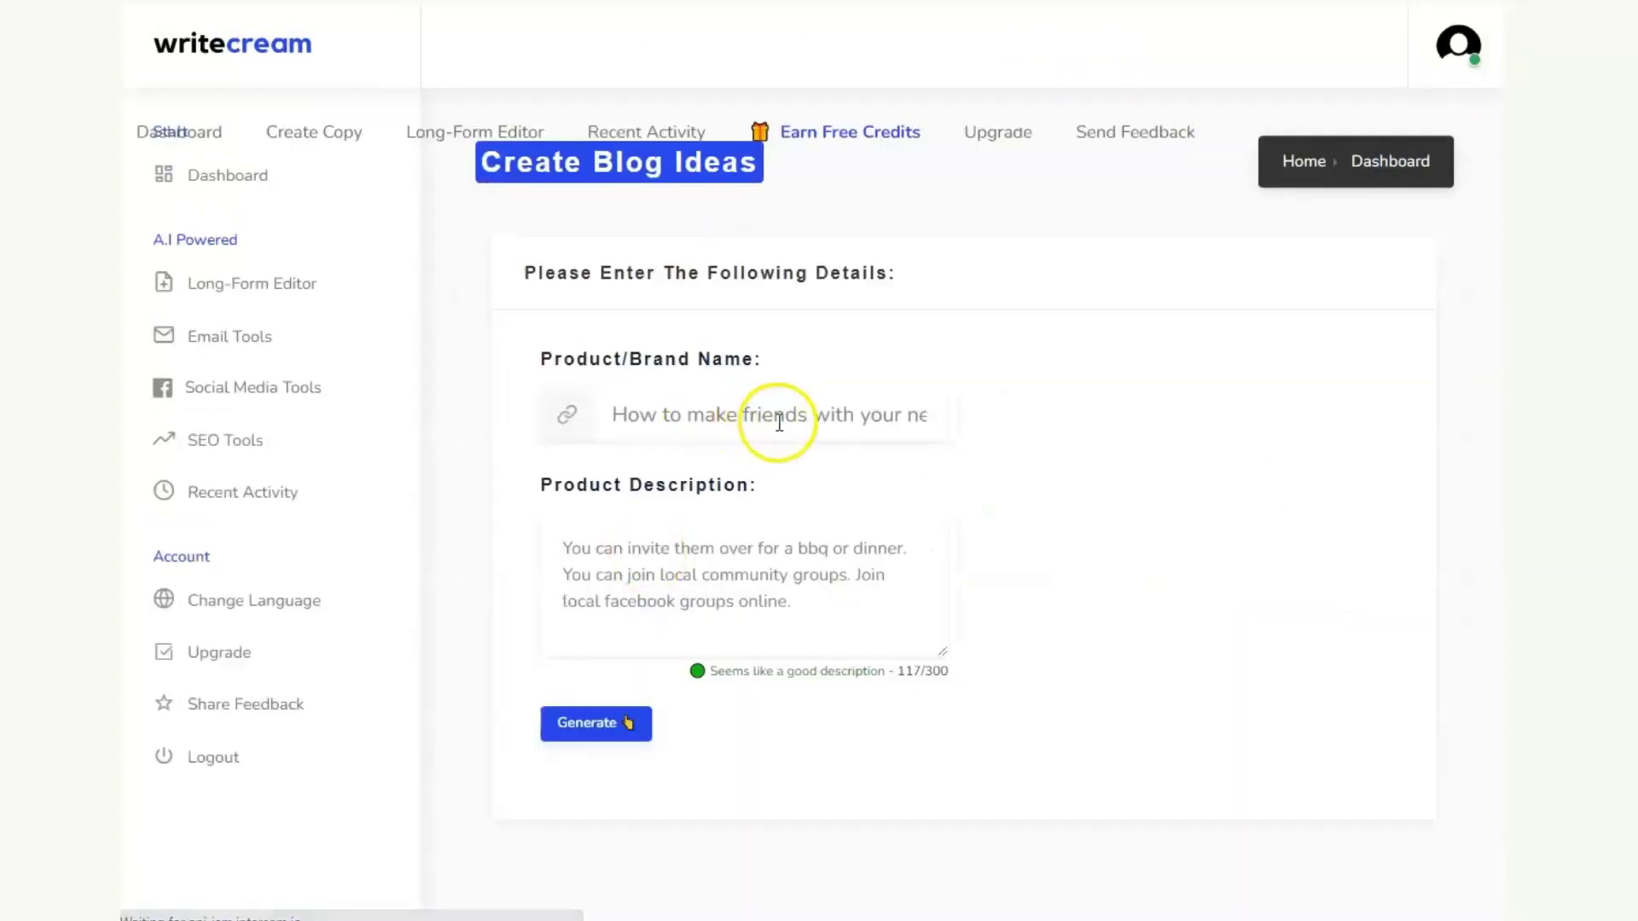
click(777, 420)
text(rea)
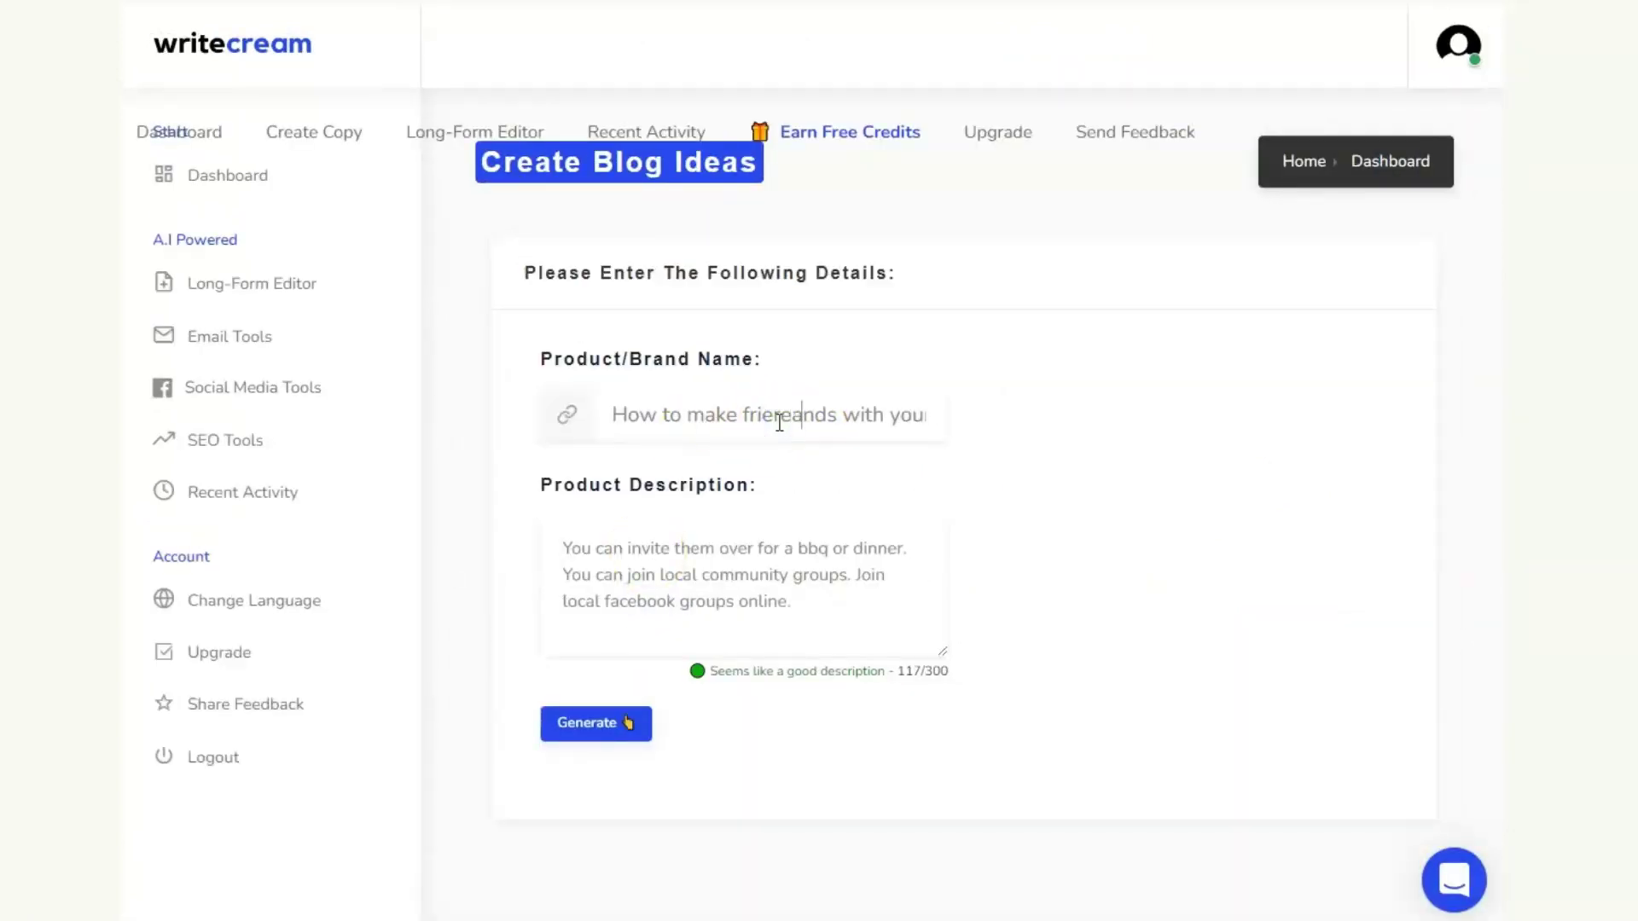
double_click(777, 420)
triple_click(777, 420)
text(real )
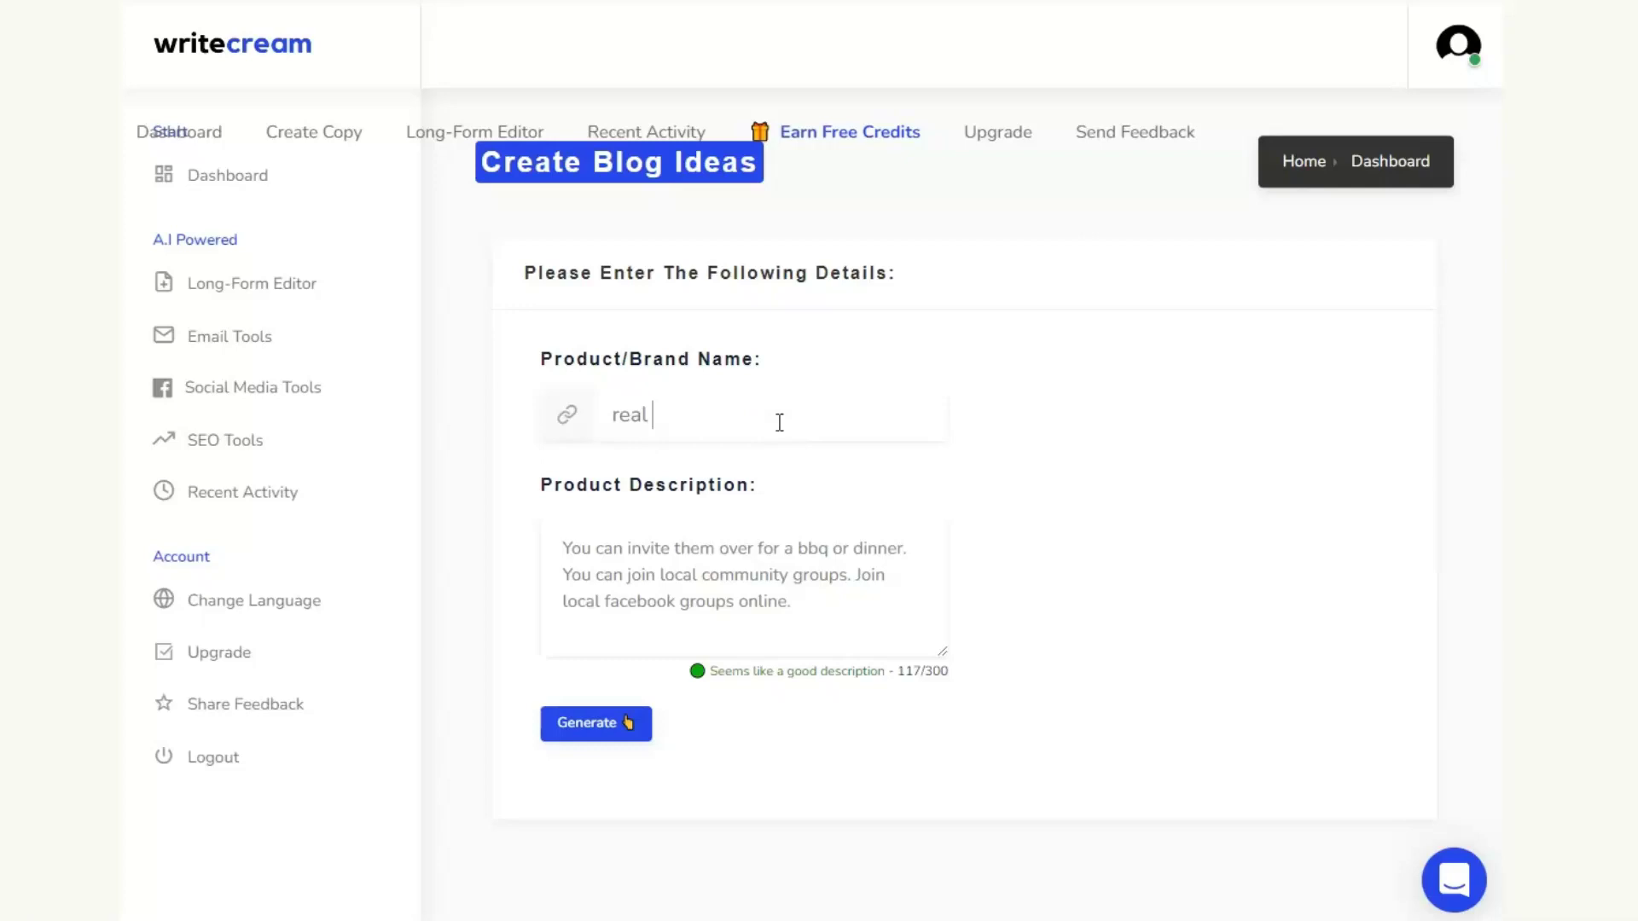
text(esa)
key(BackSpace)
text(tate)
Step: Describe it as 'how to secure your new home after moving in' plus the pasted neighbourhood-safety phrase, and generate
click(801, 621)
drag(802, 621, 485, 522)
text(how)
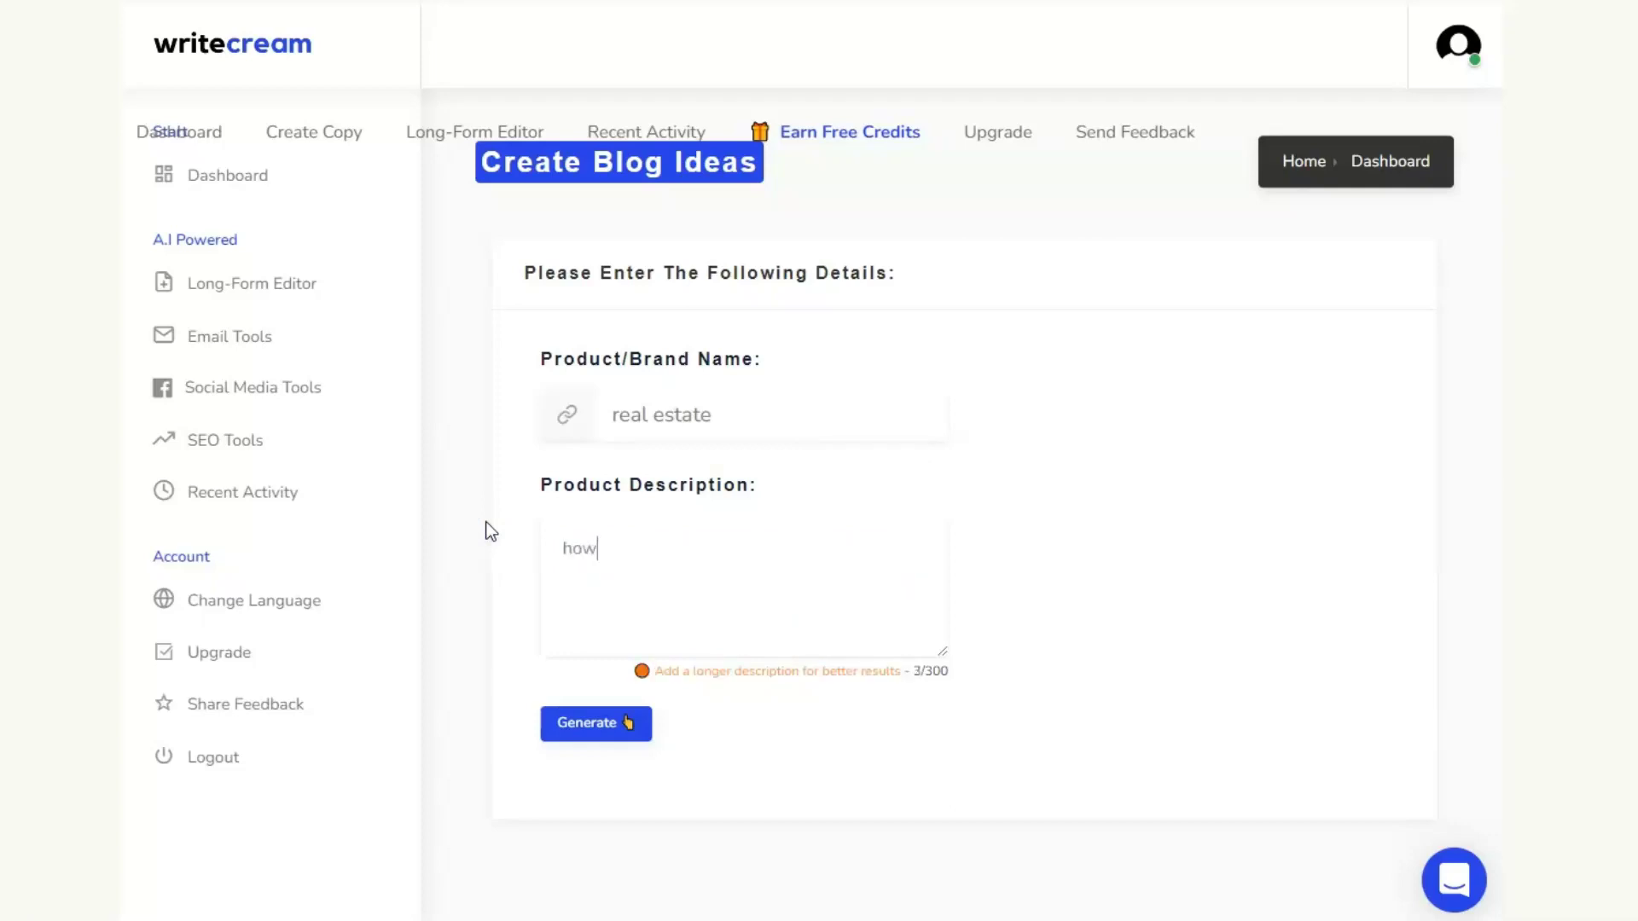
text( to secure your)
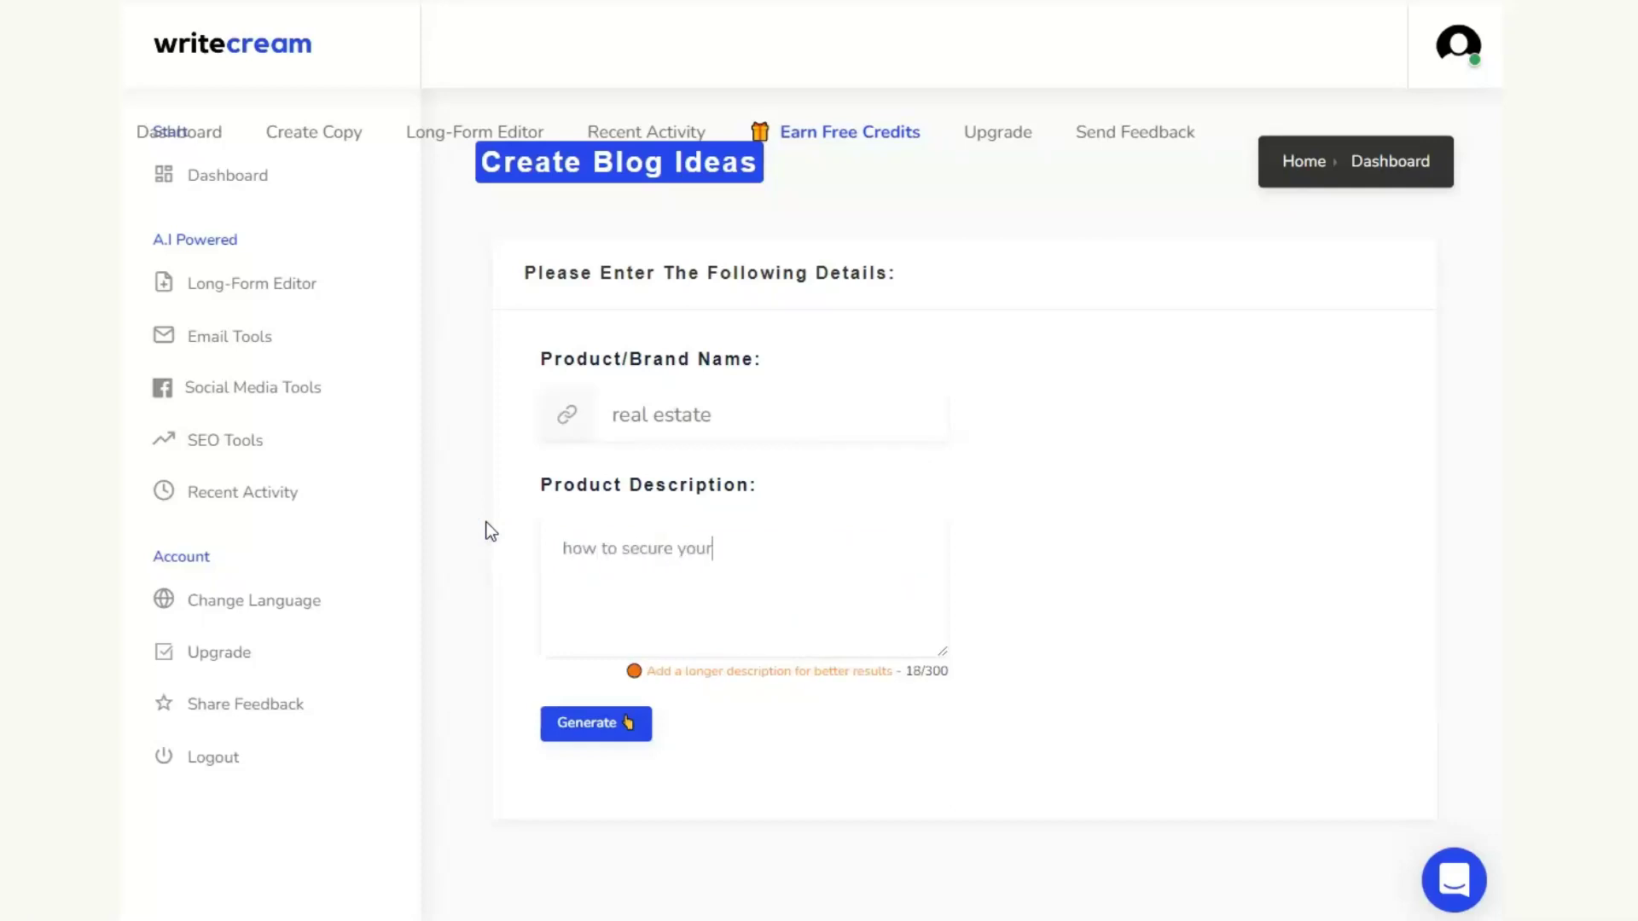
text( new hoime after moving in)
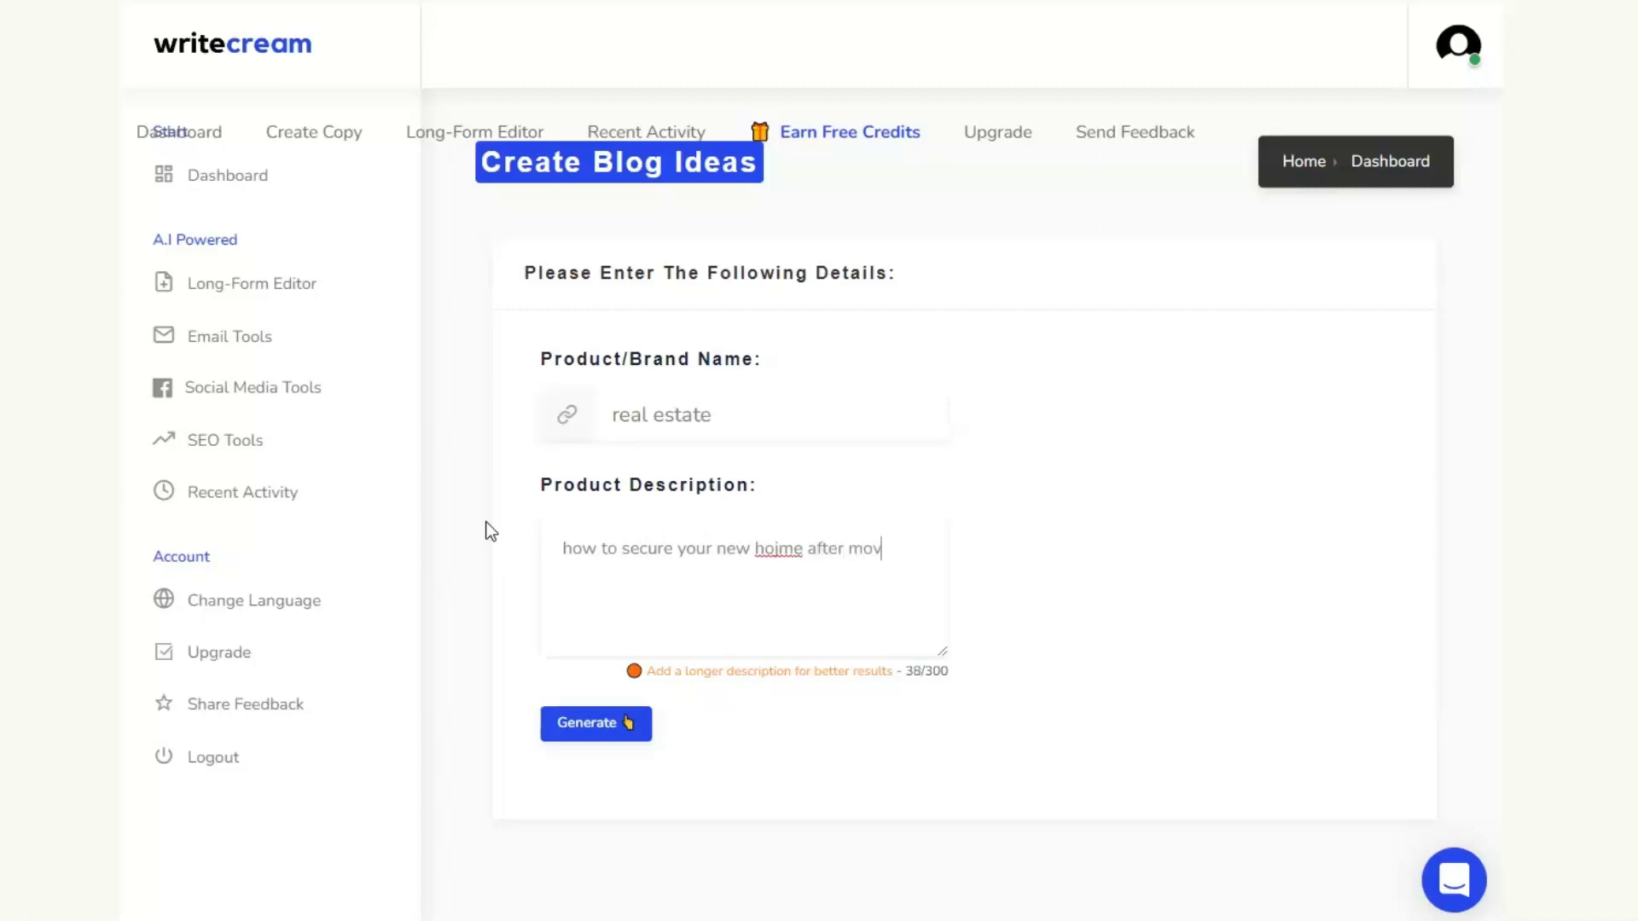
click(783, 548)
key(BackSpace)
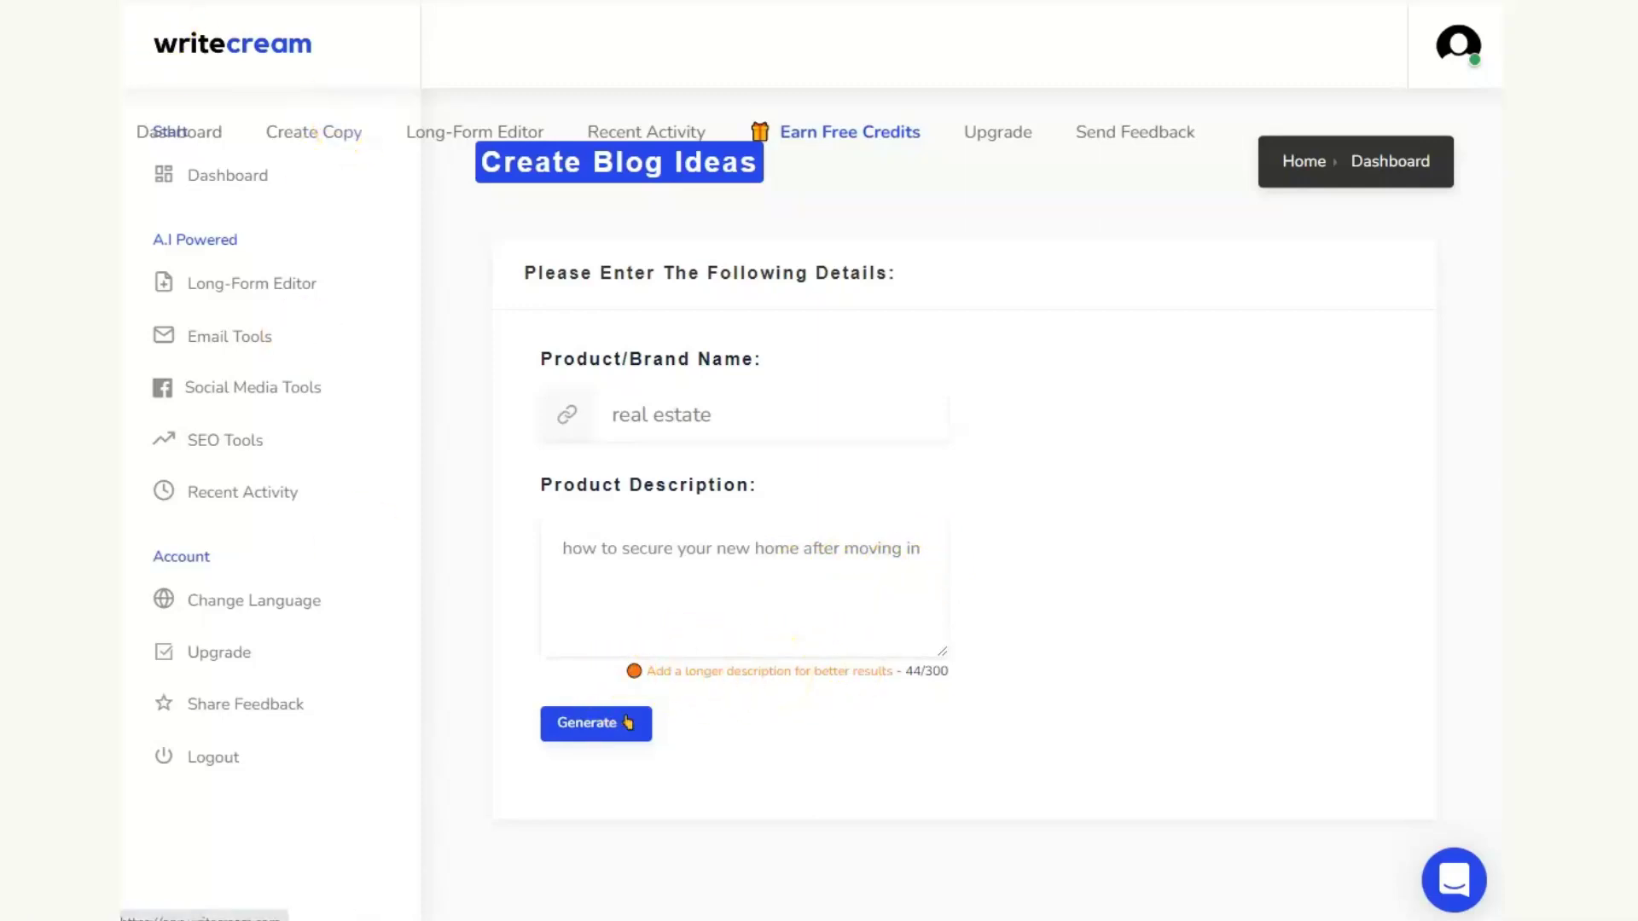
text(and keep safe in your new neighbourhood)
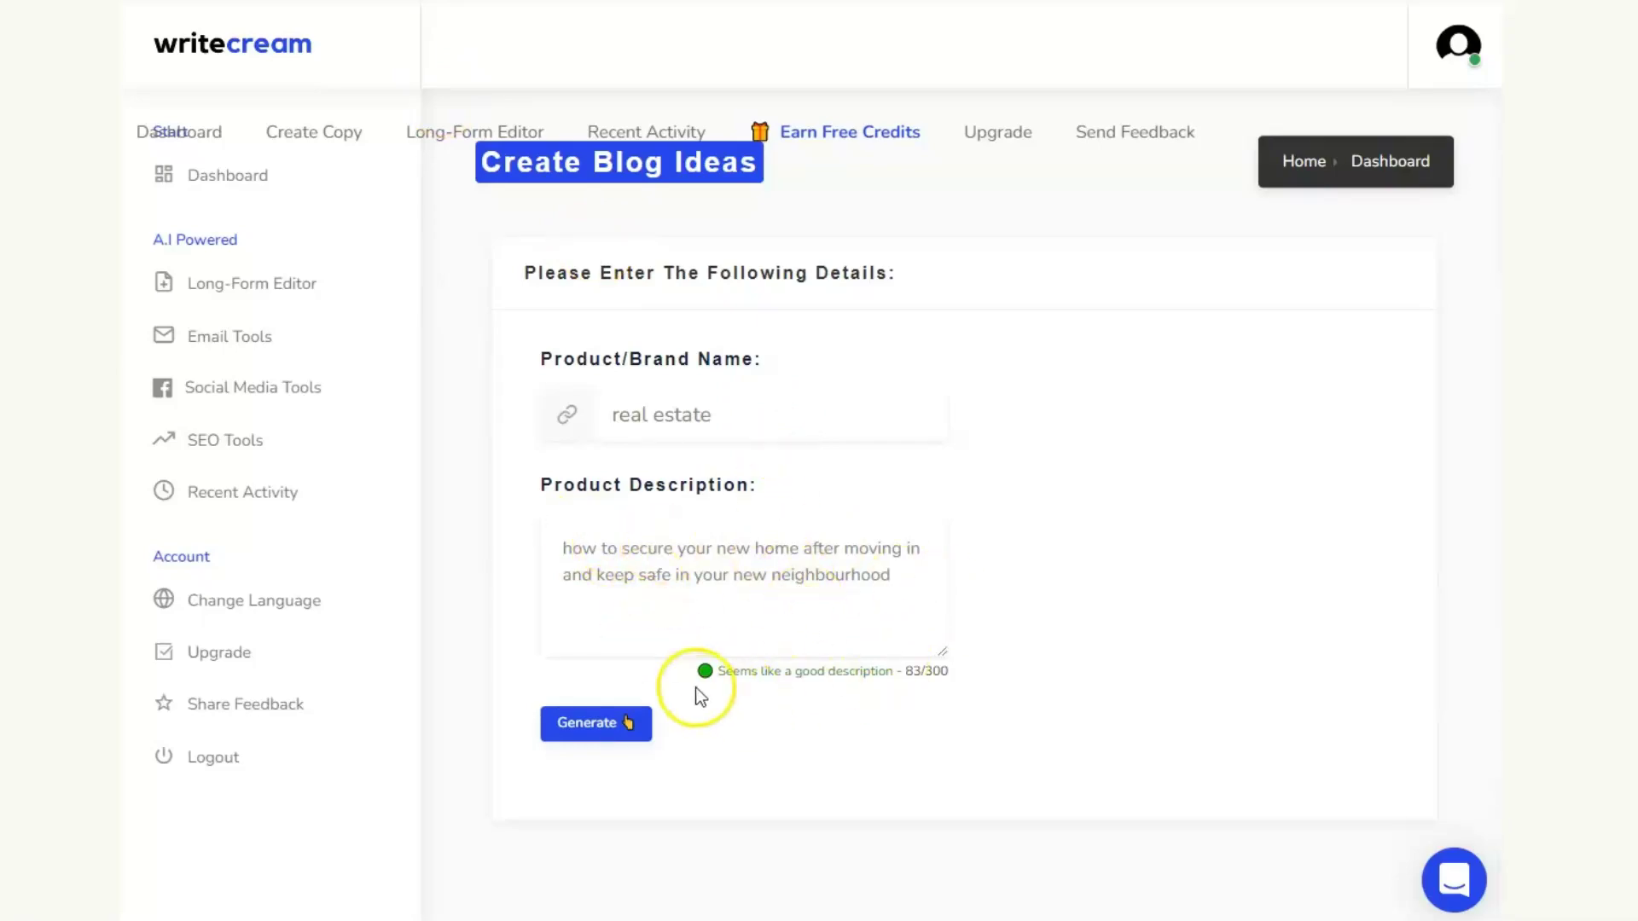
click(542, 732)
Step: Scroll through Writecream's generated home-security blog ideas
right_click(543, 732)
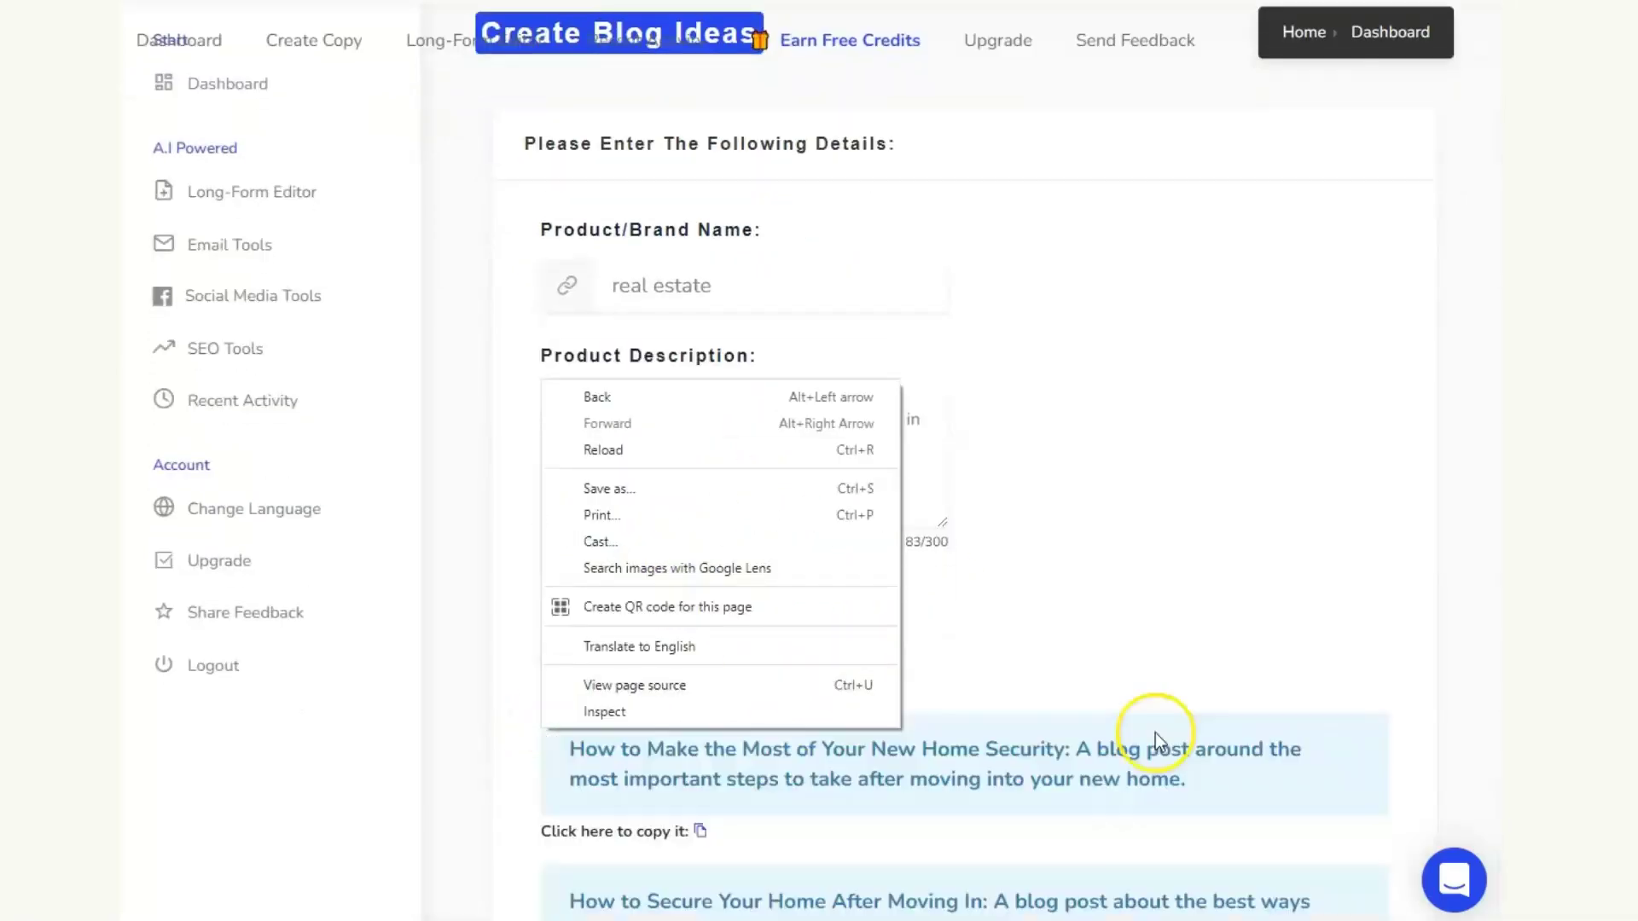
click(1202, 743)
scroll(1201, 743, down, 5)
scroll(1493, 666, up, 1)
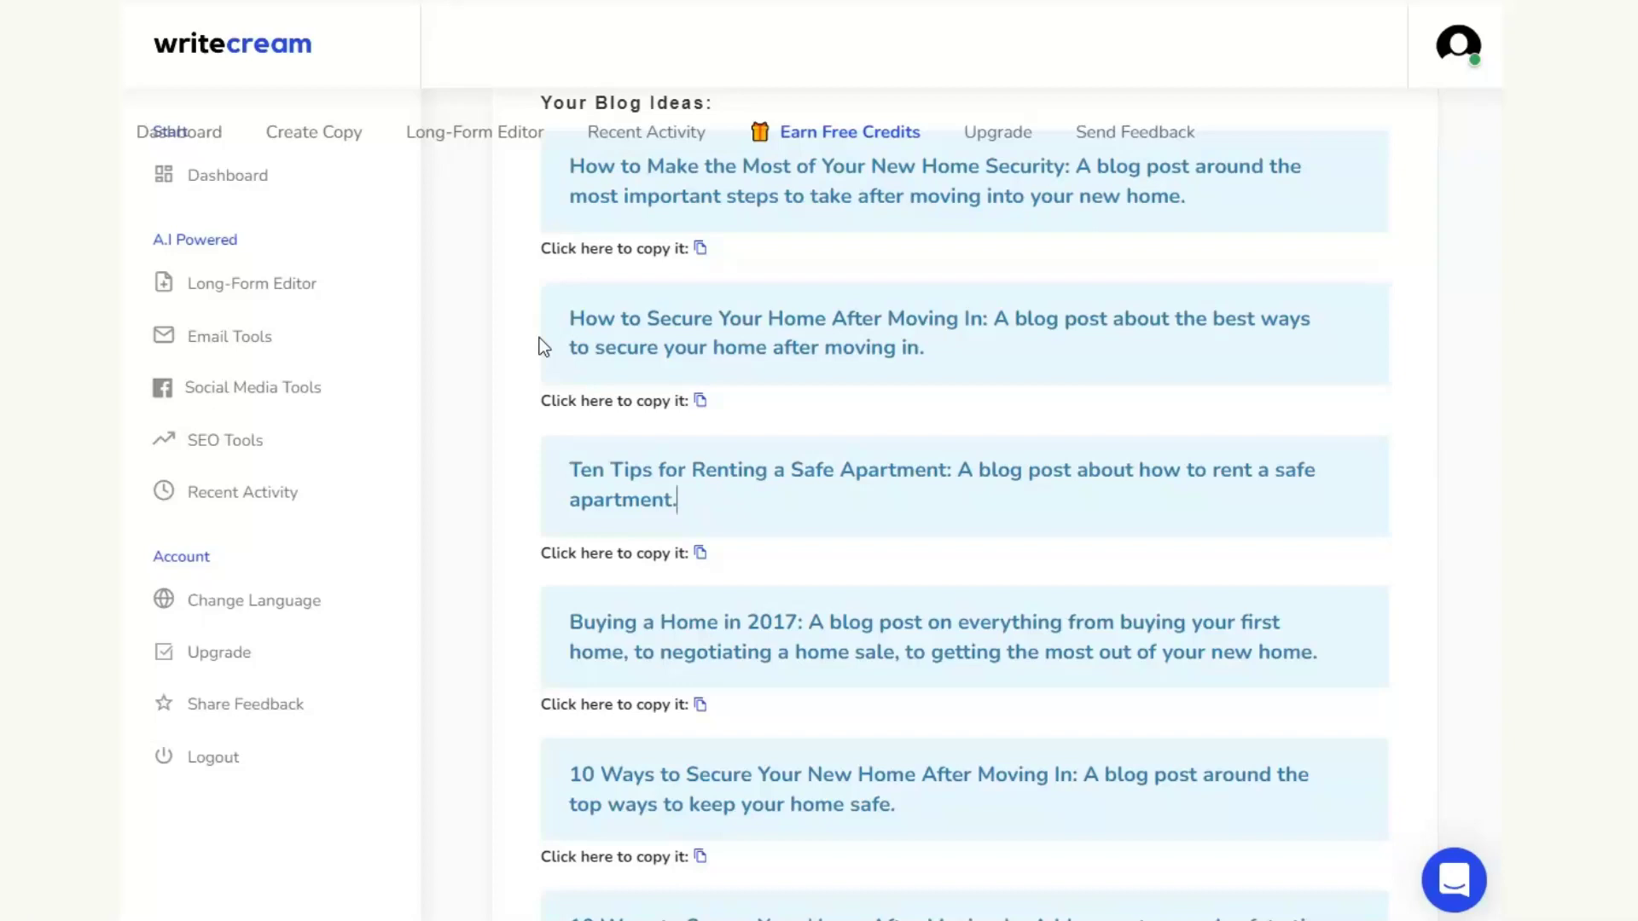
click(1371, 218)
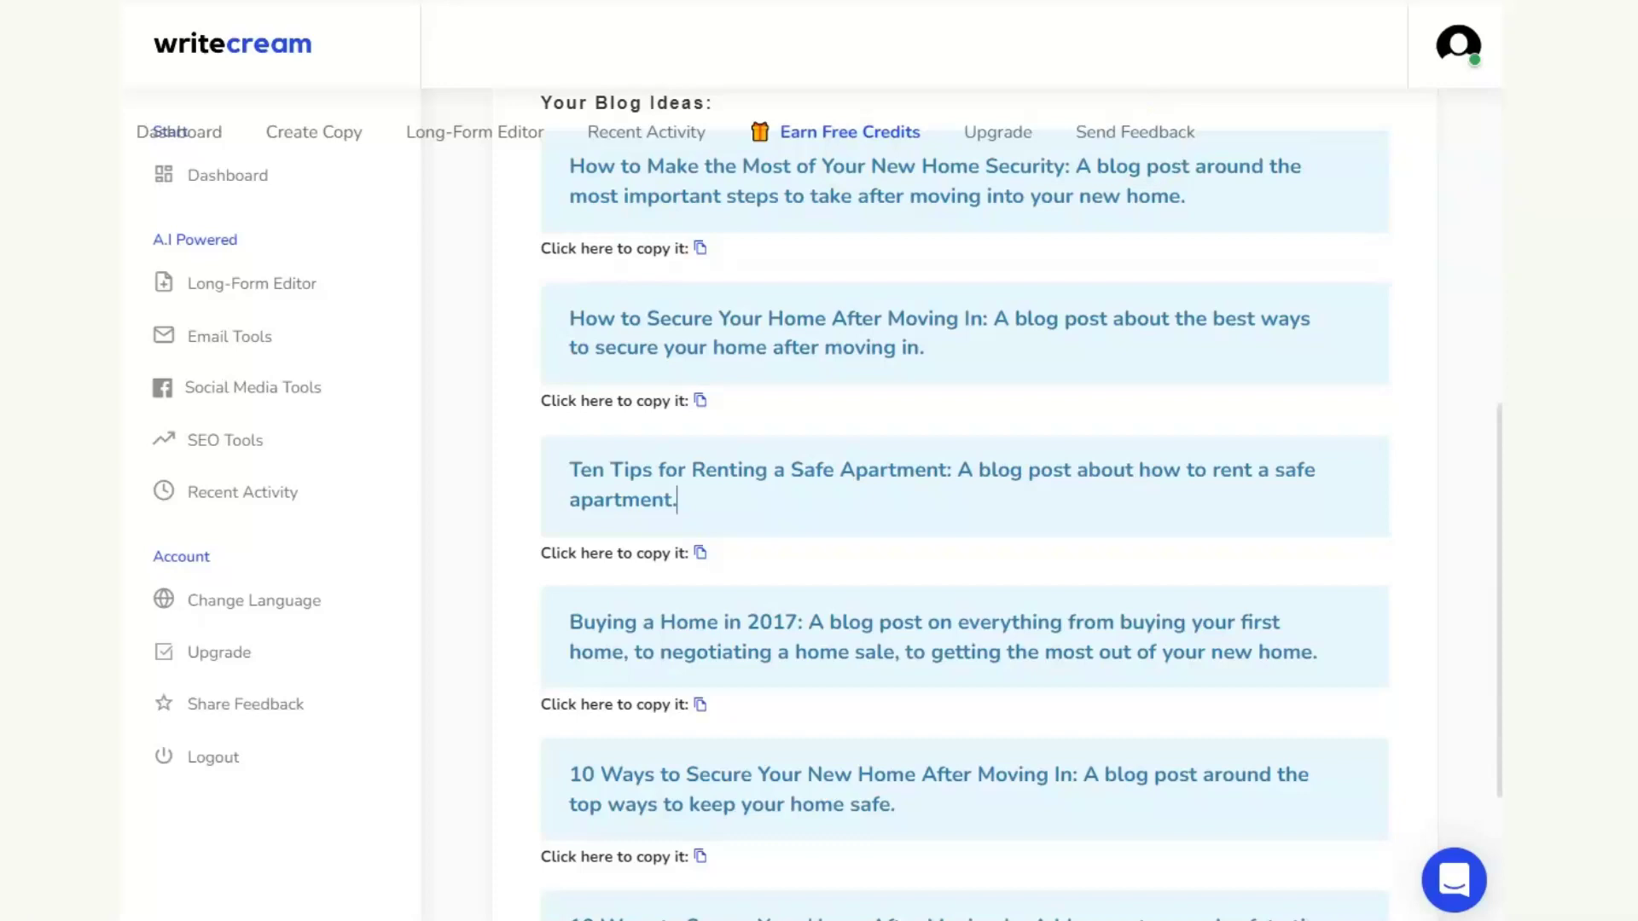
scroll(1371, 218, down, 1)
scroll(1491, 383, up, 1)
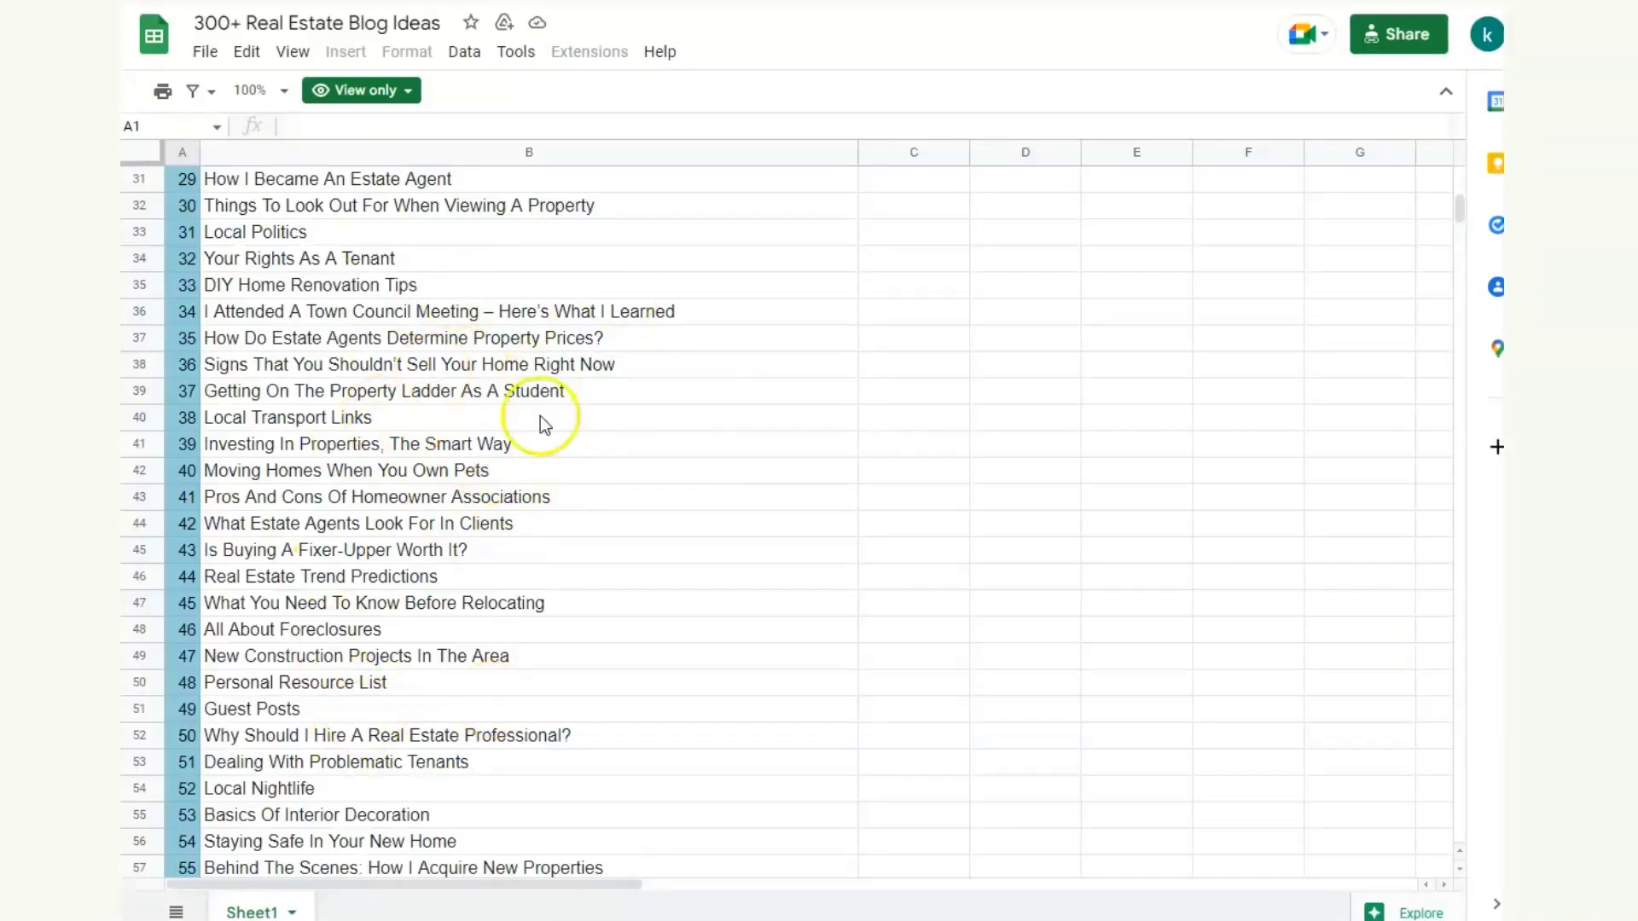
Step: Scroll the spreadsheet to rows around 137–163, showing ideas like 'Moving checklist'
drag(1460, 209, 1472, 284)
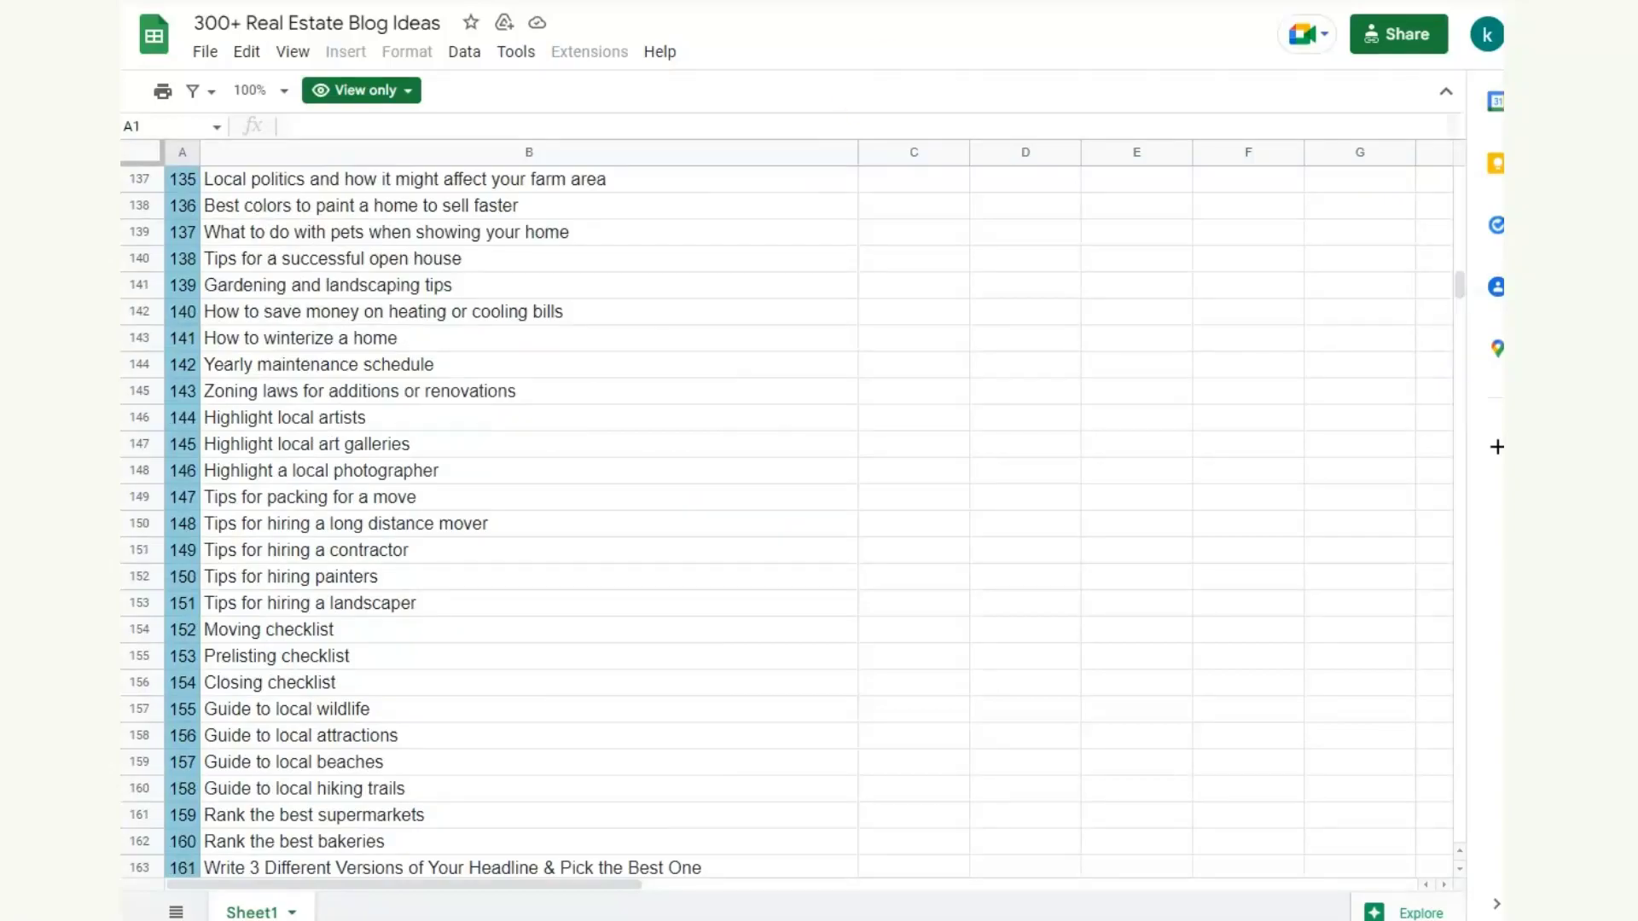